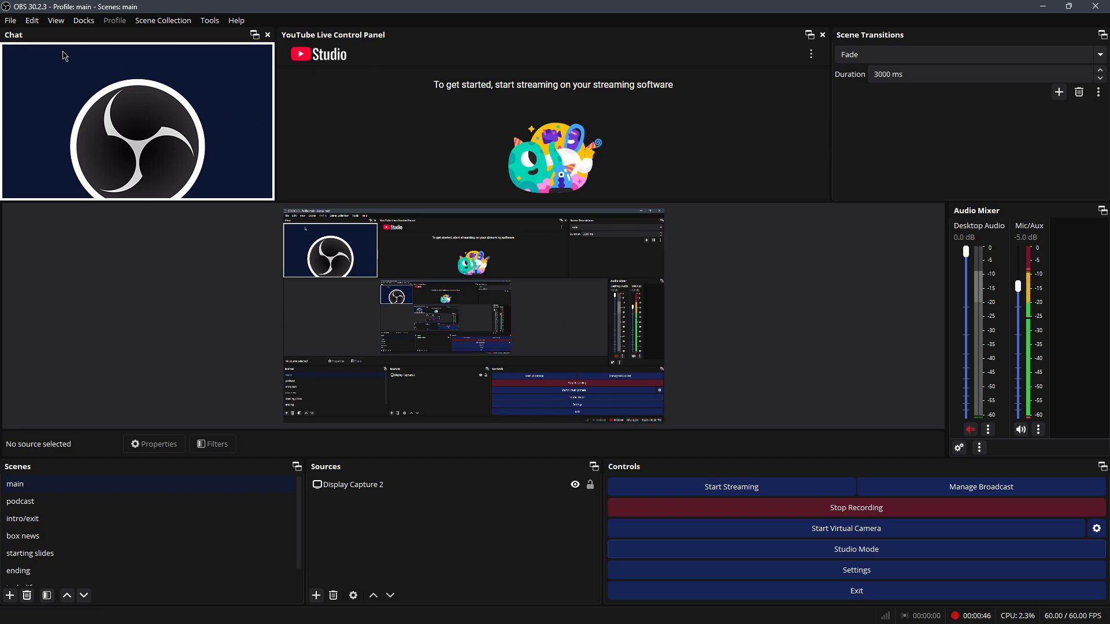
# Step: Tab Chat onto the YouTube panel, pull it back out, and drag the splitters to resize
pyautogui.moveTo(65, 38); pyautogui.dragTo(416, 115)
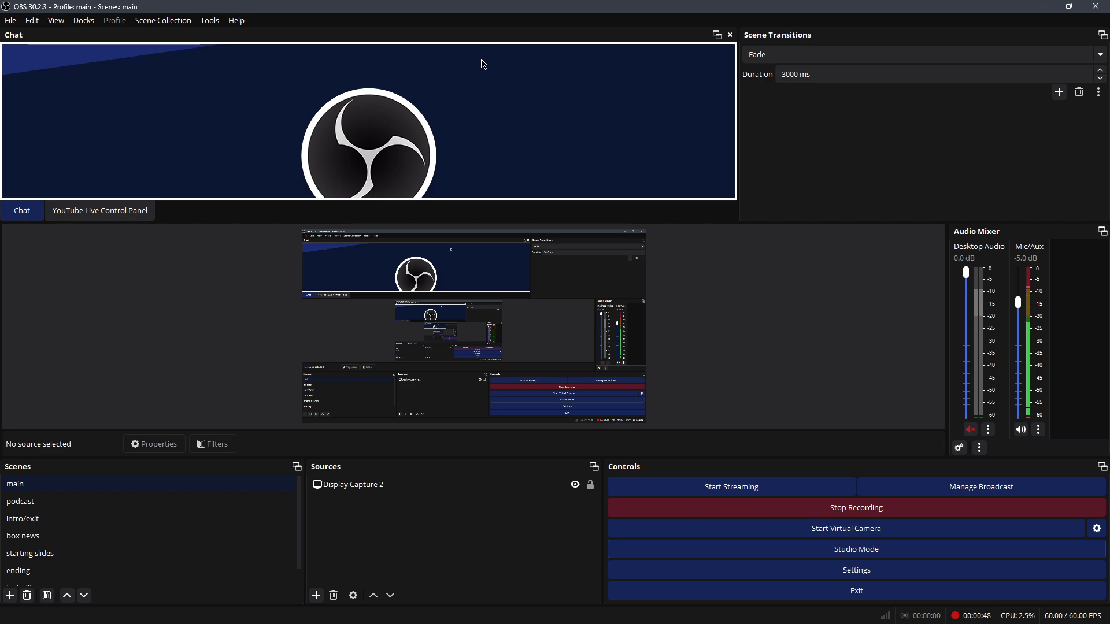
pyautogui.moveTo(486, 37); pyautogui.dragTo(104, 74)
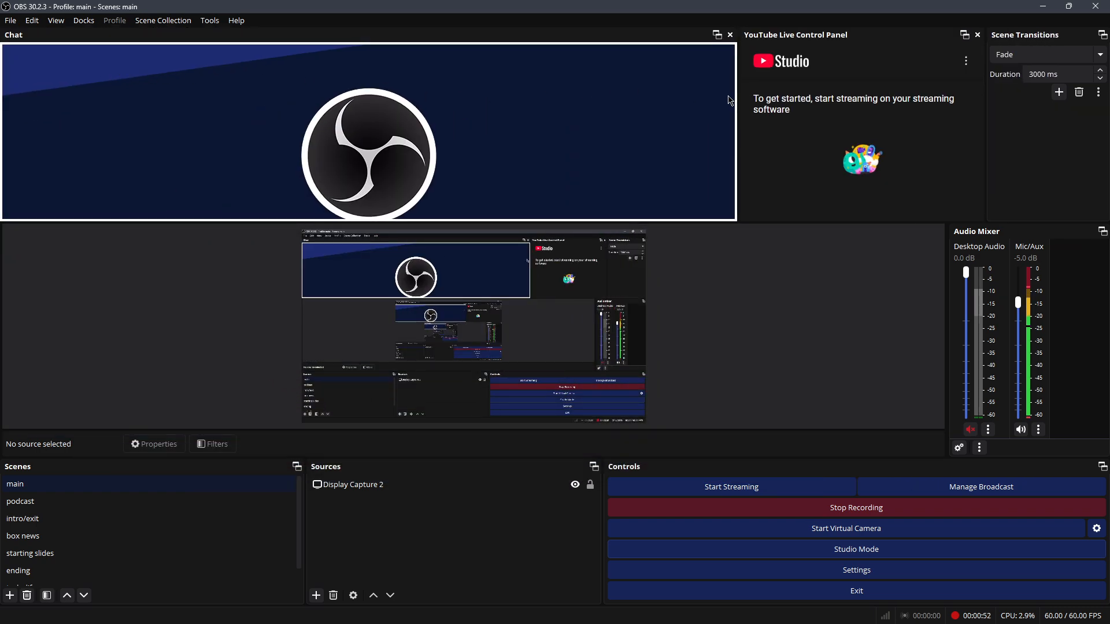
pyautogui.moveTo(740, 106); pyautogui.dragTo(347, 105)
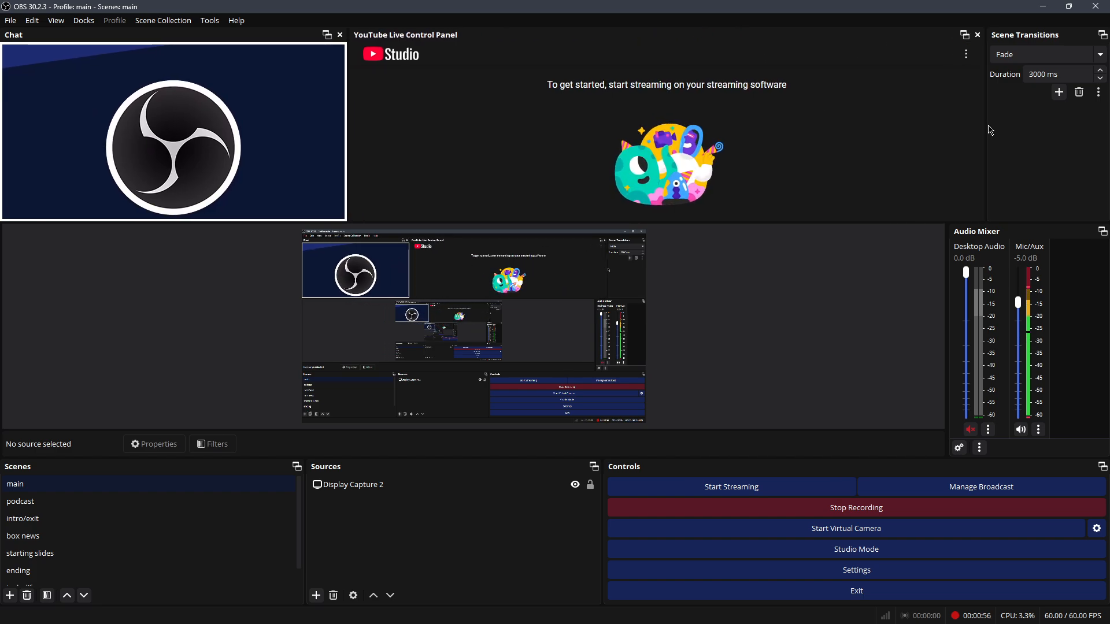
pyautogui.moveTo(982, 125); pyautogui.dragTo(733, 126)
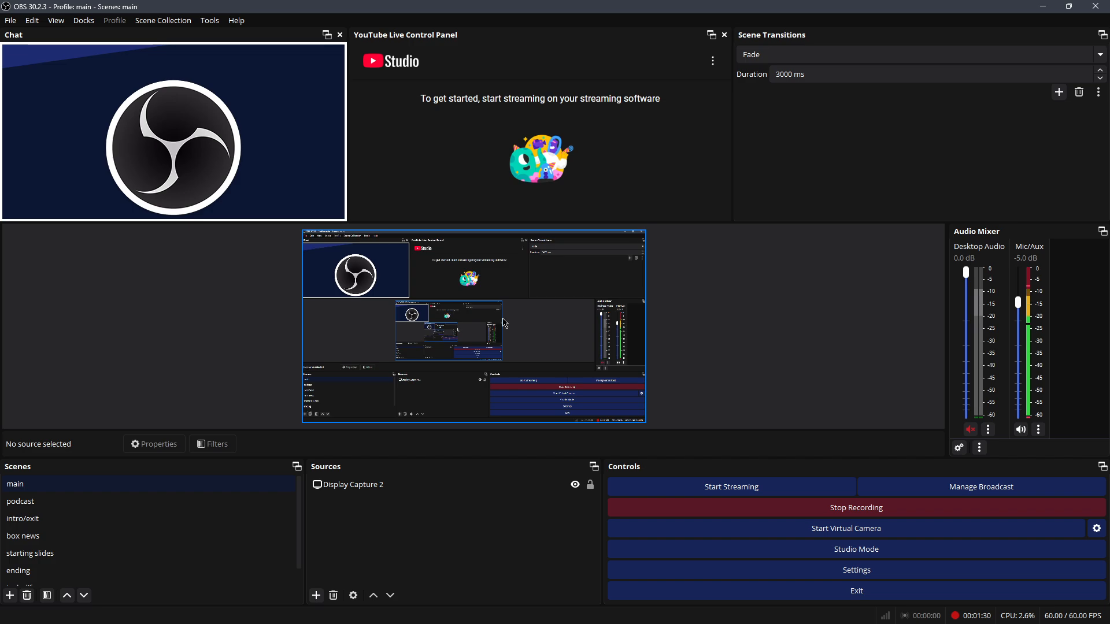
# Step: Nudge the Display Capture in the preview, deselect it, and set Mic/Aux to -6.2 dB
pyautogui.moveTo(482, 316)
pyautogui.mouseDown()
pyautogui.moveTo(545, 355)
pyautogui.moveTo(549, 372)
pyautogui.moveTo(617, 400)
pyautogui.moveTo(638, 375)
pyautogui.moveTo(539, 339)
pyautogui.moveTo(405, 315)
pyautogui.moveTo(346, 326)
pyautogui.moveTo(424, 391)
pyautogui.moveTo(501, 316)
pyautogui.moveTo(462, 316)
pyautogui.moveTo(481, 316)
pyautogui.mouseUp()
pyautogui.click(759, 329)
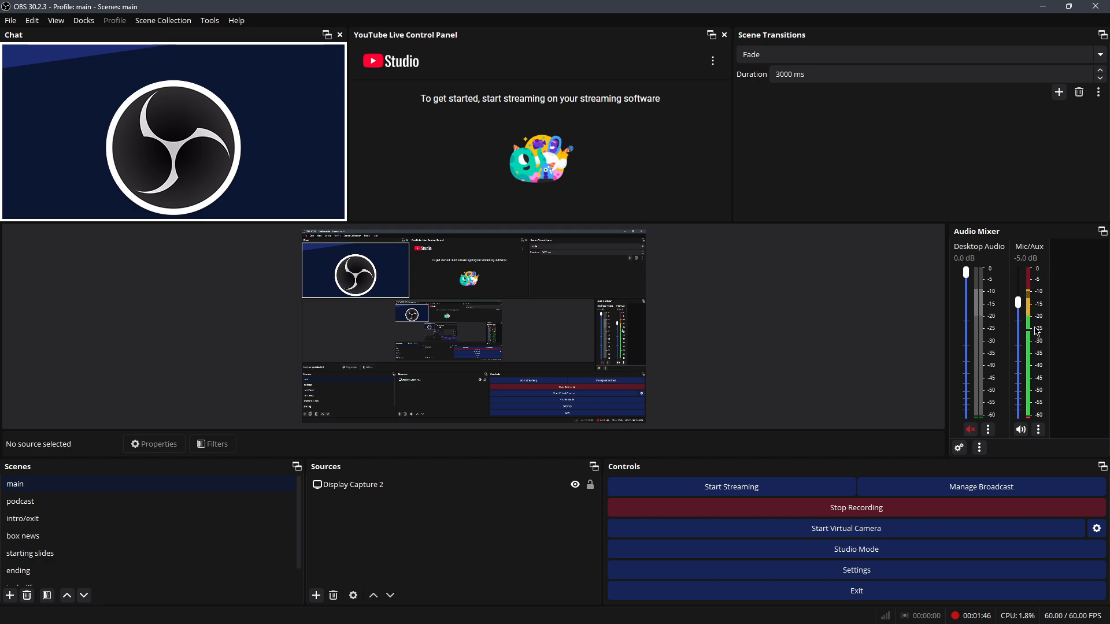
pyautogui.moveTo(1018, 303)
pyautogui.mouseDown()
pyautogui.moveTo(1019, 393)
pyautogui.moveTo(1023, 270)
pyautogui.moveTo(1029, 312)
pyautogui.mouseUp()
# Step: Browse the Scenes list, selecting the box news and intro/exit scenes
pyautogui.scroll(-1, 75, 554)
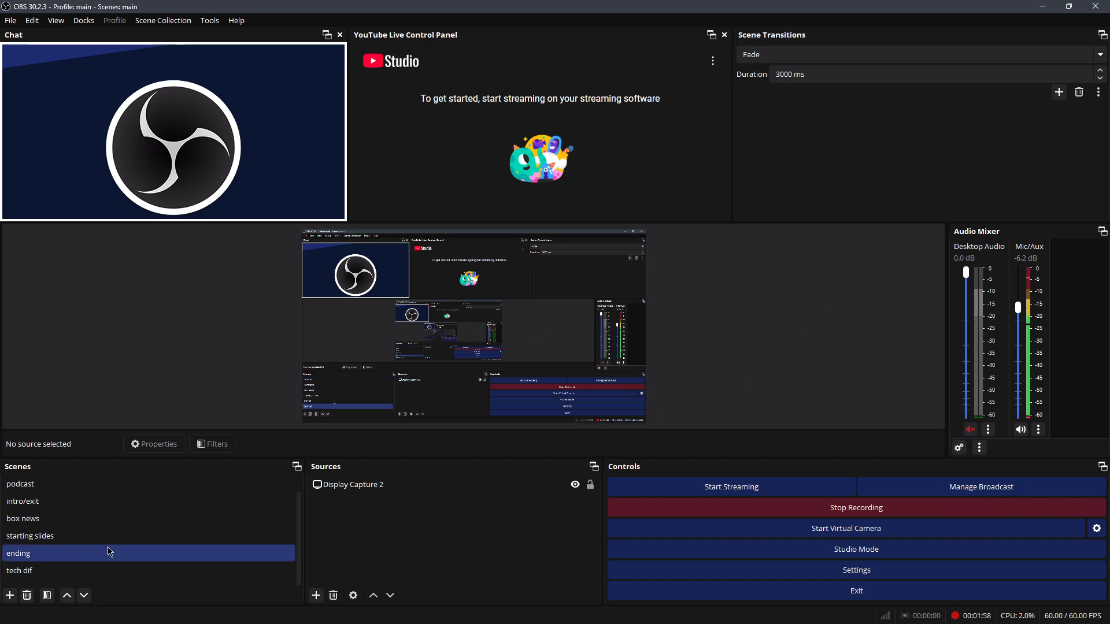
pyautogui.scroll(1, 46, 548)
pyautogui.scroll(-1, 114, 546)
pyautogui.scroll(1, 86, 501)
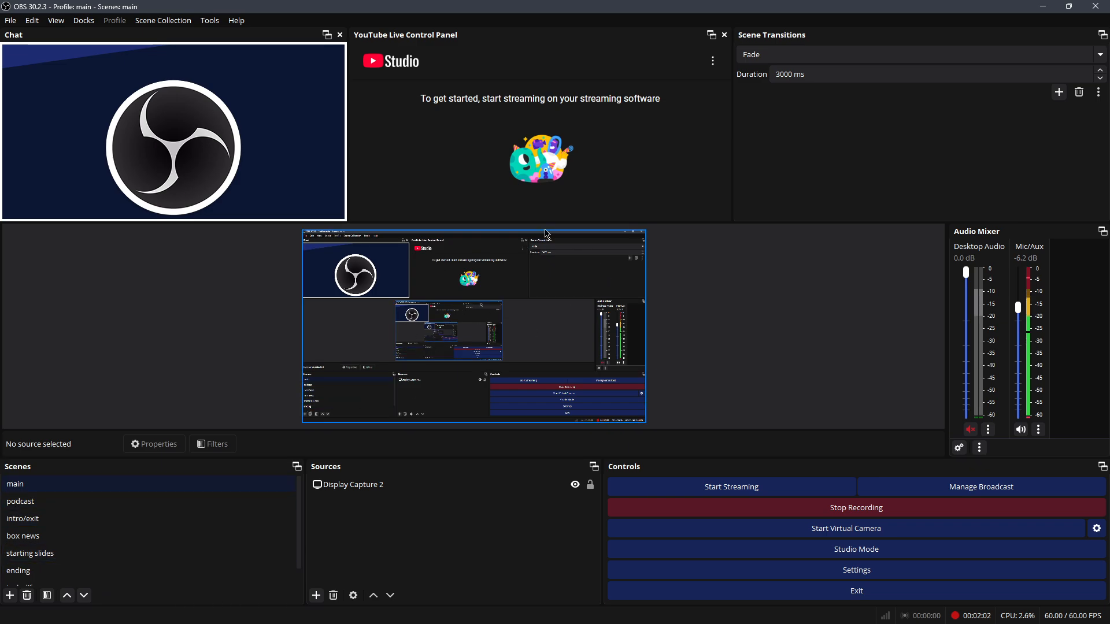
pyautogui.click(153, 533)
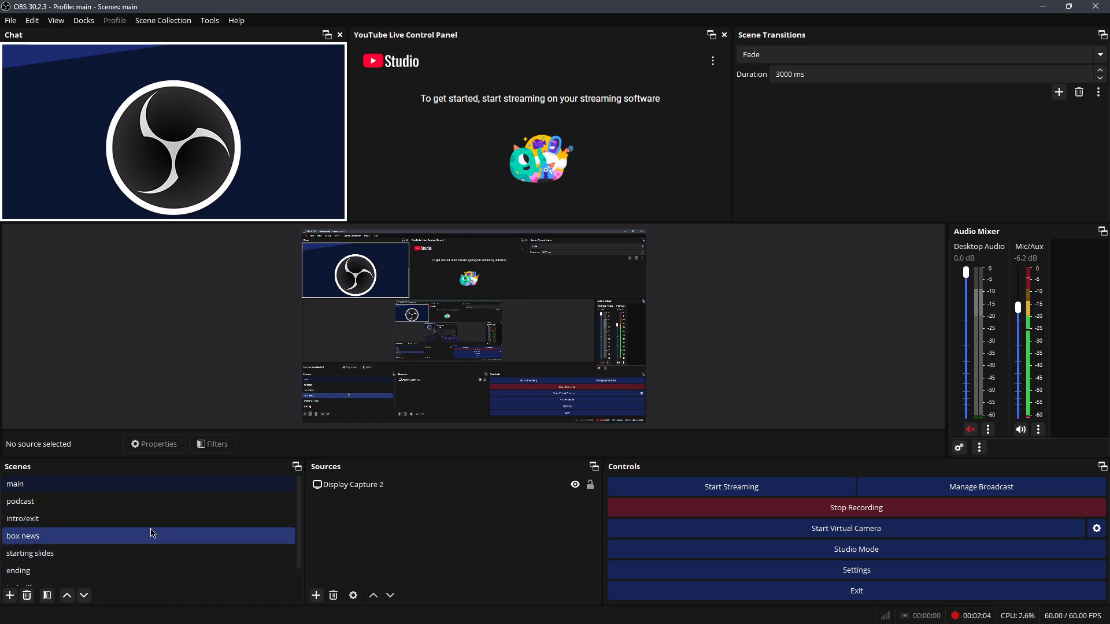
pyautogui.scroll(-1, 149, 530)
pyautogui.scroll(1, 147, 523)
pyautogui.click(150, 521)
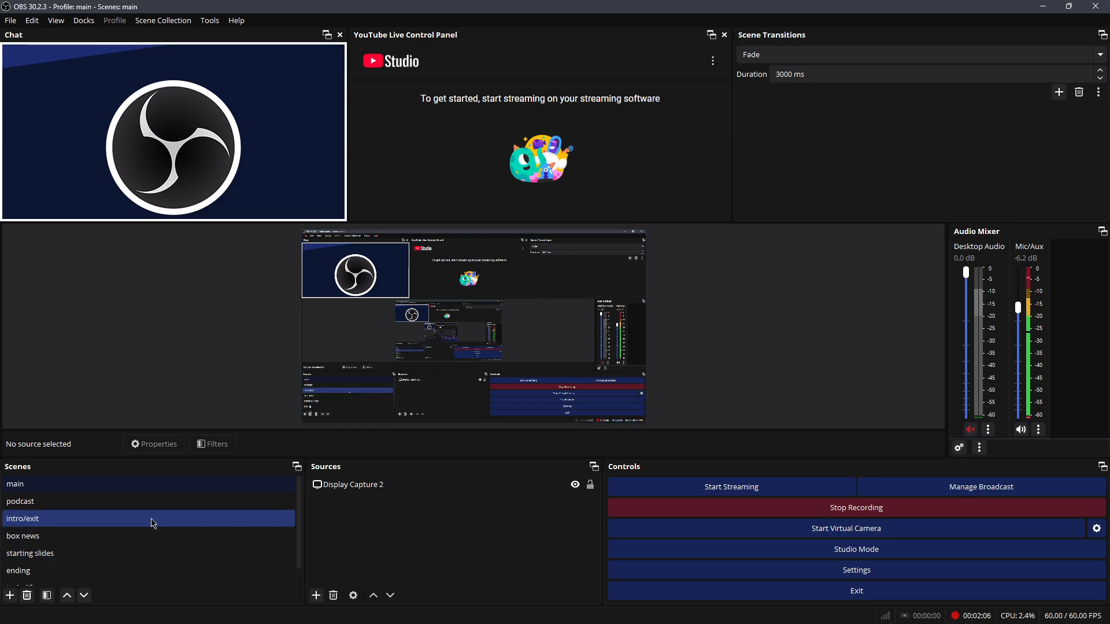
# Step: Take the podcast scene live, then switch back to the main scene
pyautogui.click(147, 501)
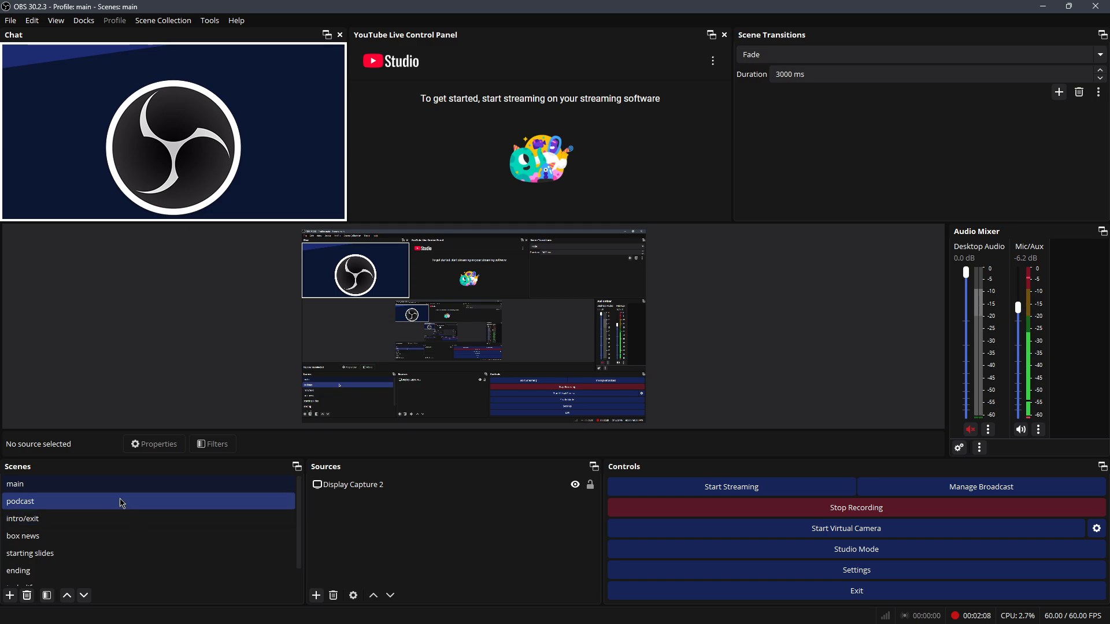
pyautogui.click(122, 503)
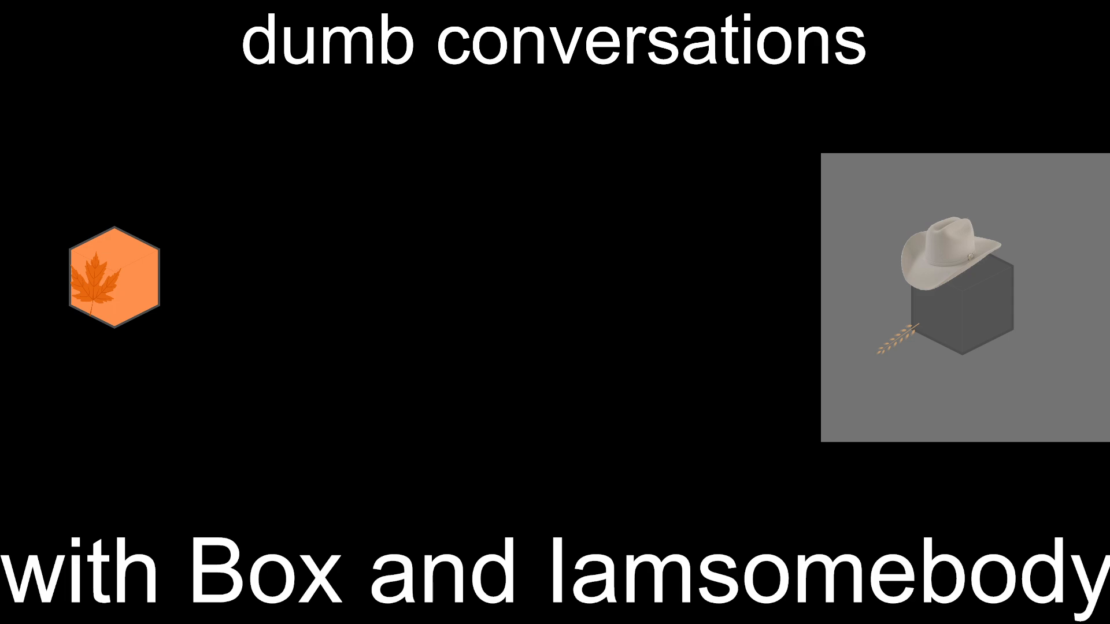
pyautogui.click(120, 485)
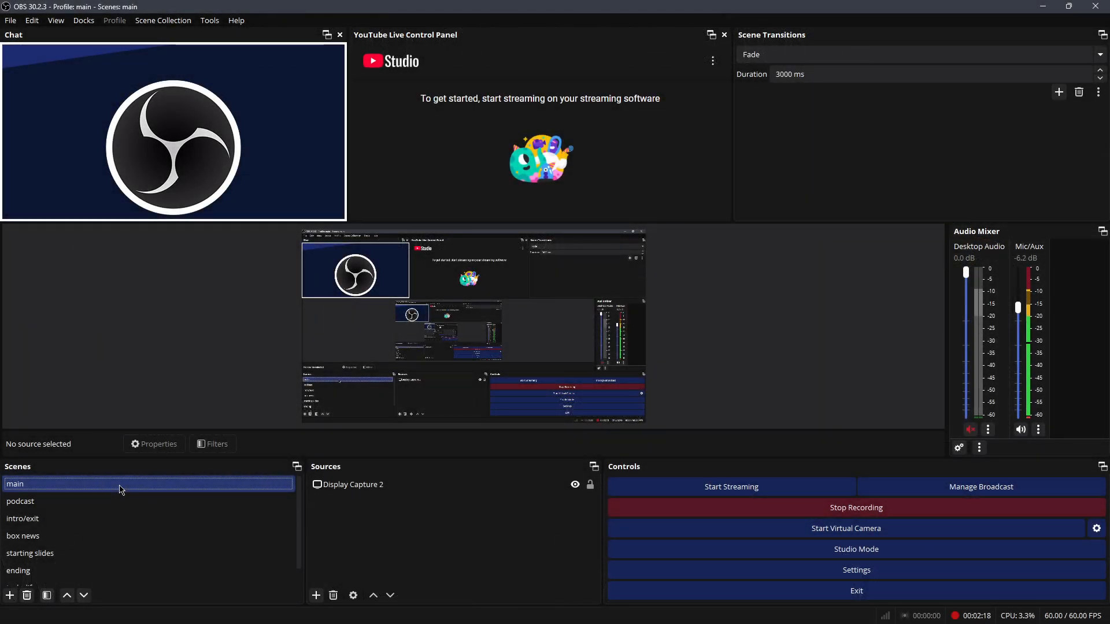
# Step: Select intro/exit, then bring up the add-source menu under Sources
pyautogui.click(199, 512)
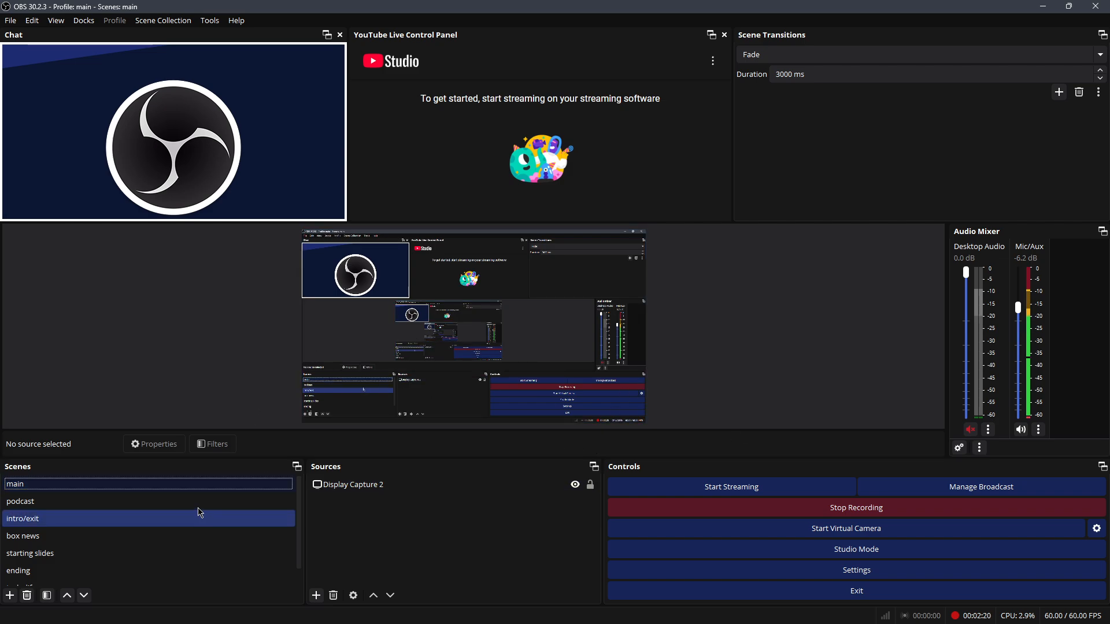
pyautogui.scroll(-1, 194, 532)
pyautogui.scroll(1, 173, 537)
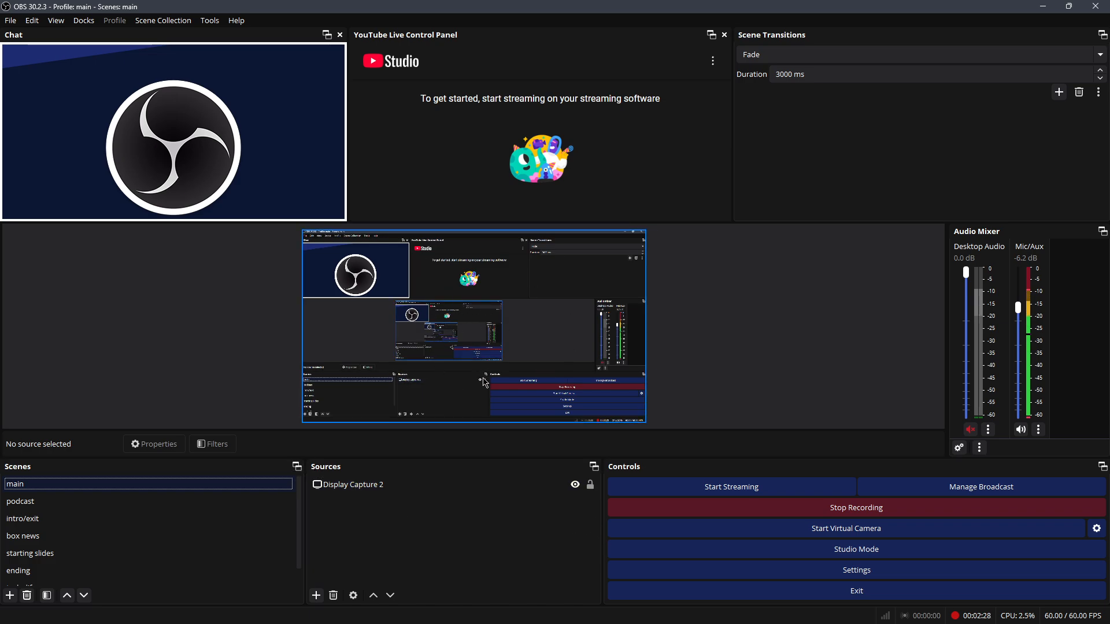
pyautogui.click(317, 595)
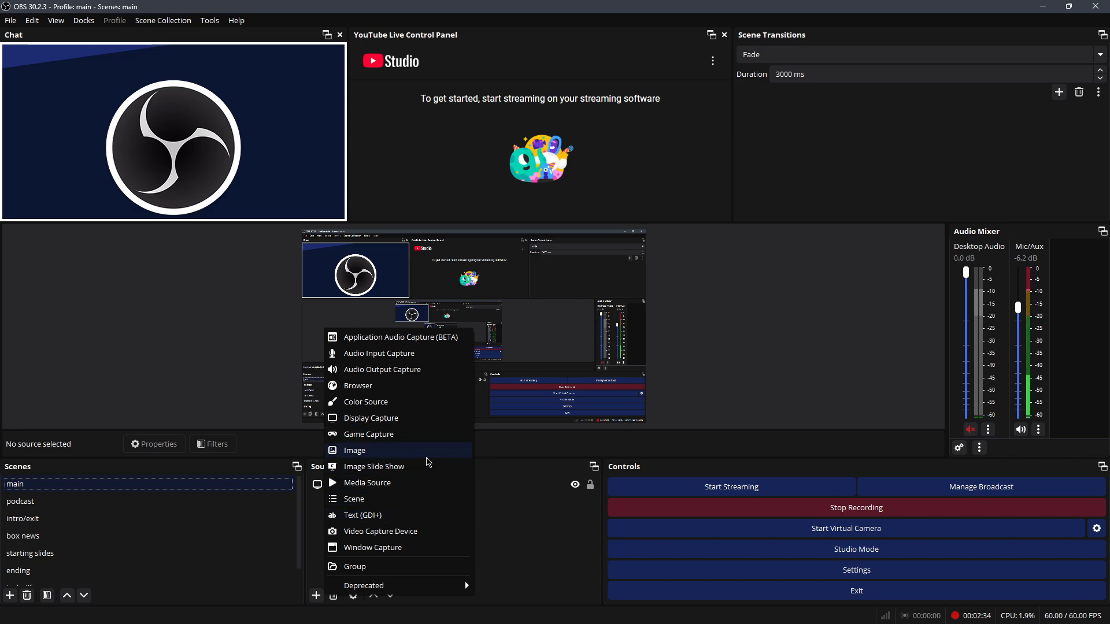
# Step: Add image source Image 6 with the car screenshot, shrink it to about half size, and close Properties
pyautogui.click(416, 456)
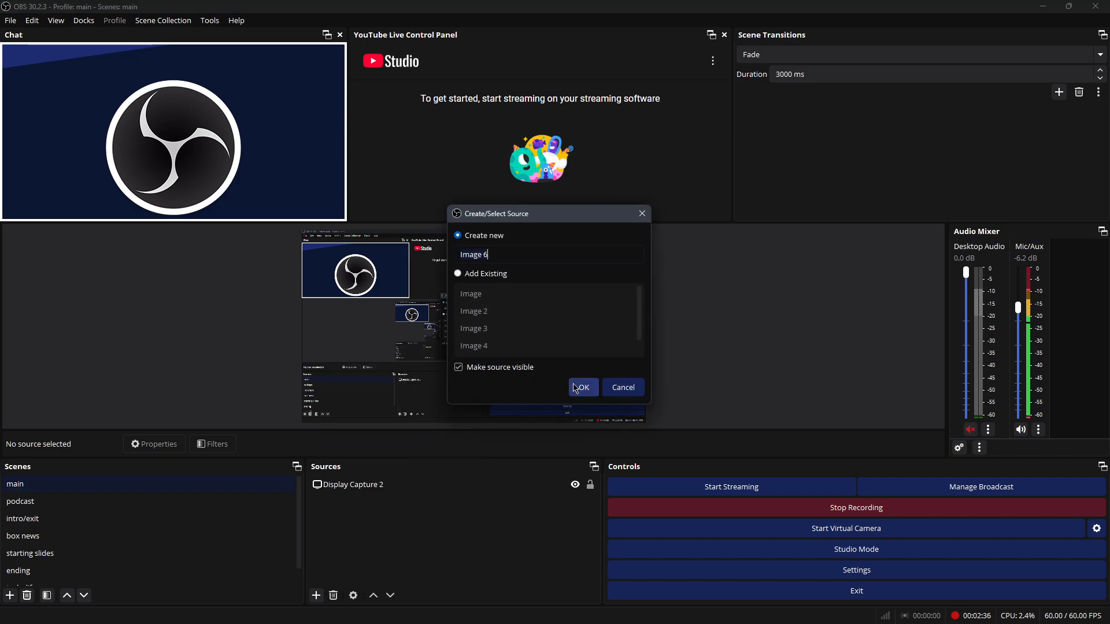
pyautogui.click(577, 384)
pyautogui.moveTo(597, 173); pyautogui.dragTo(0, 359)
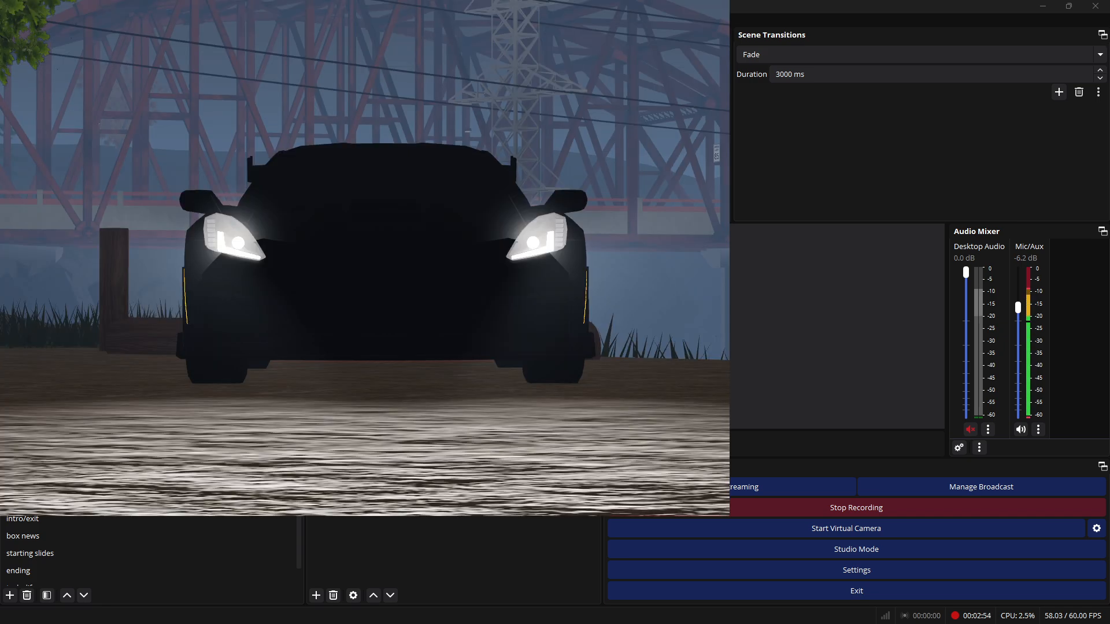
pyautogui.moveTo(528, 390); pyautogui.dragTo(414, 309)
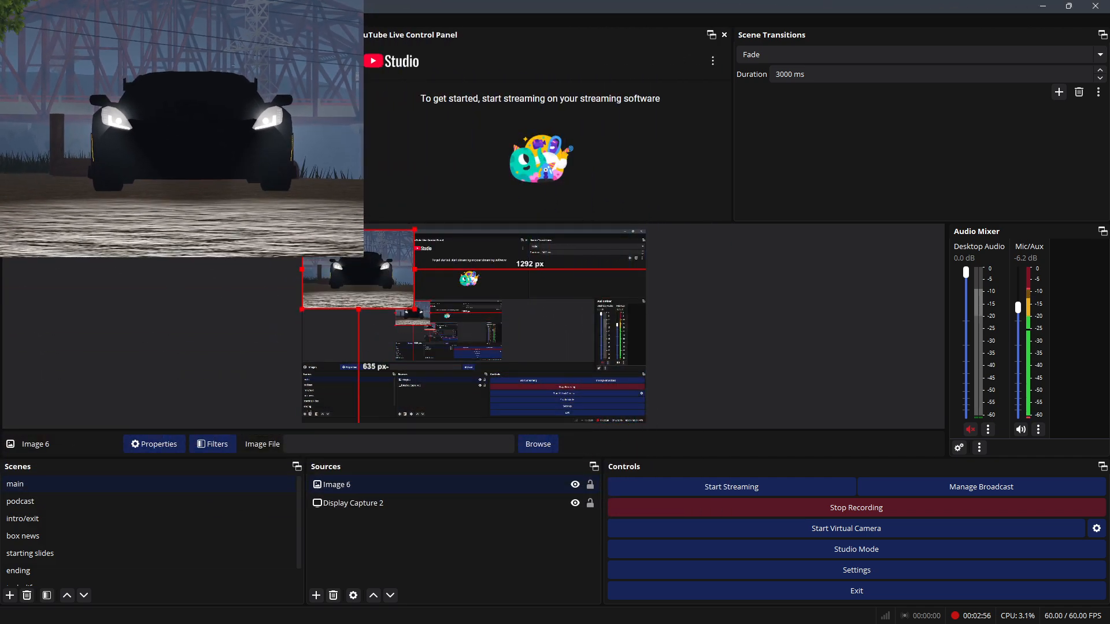
pyautogui.moveTo(0, 243); pyautogui.dragTo(558, 234)
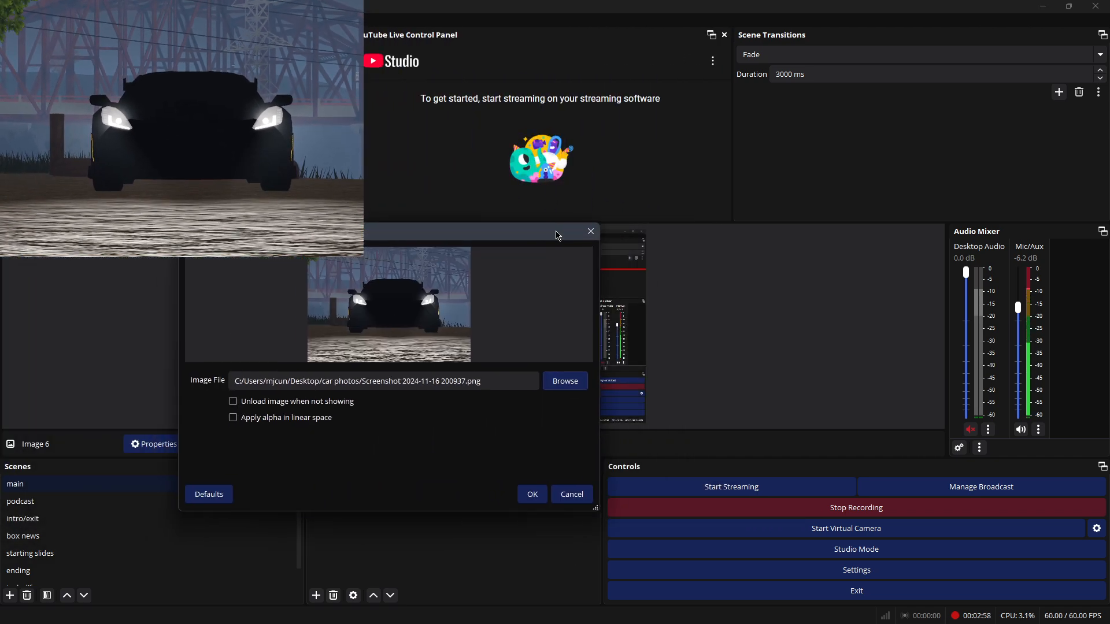
pyautogui.click(590, 233)
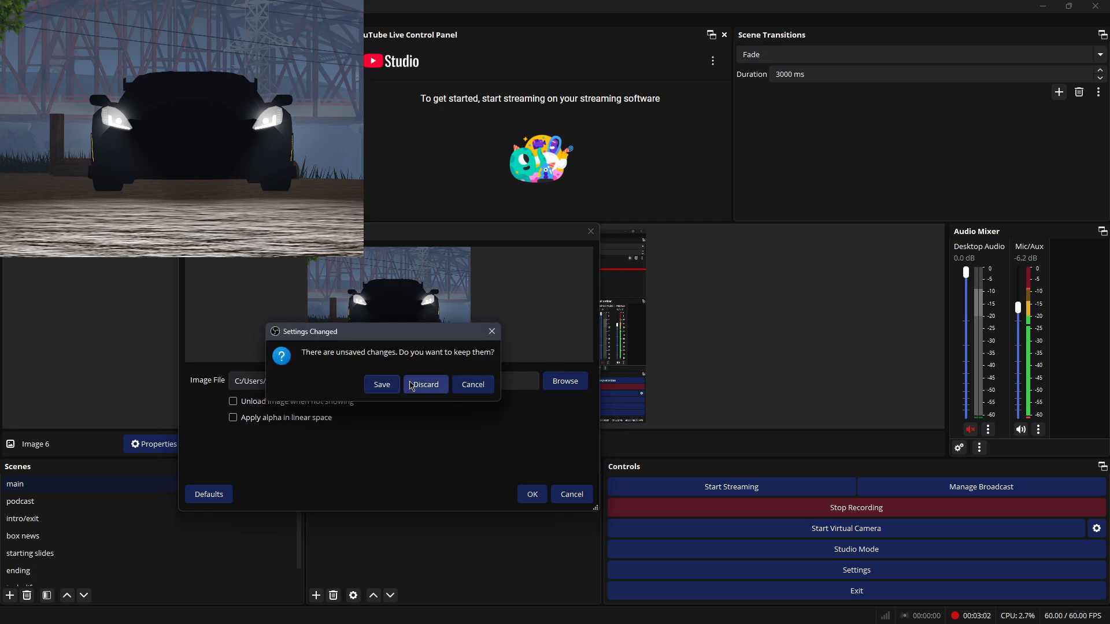
pyautogui.click(382, 385)
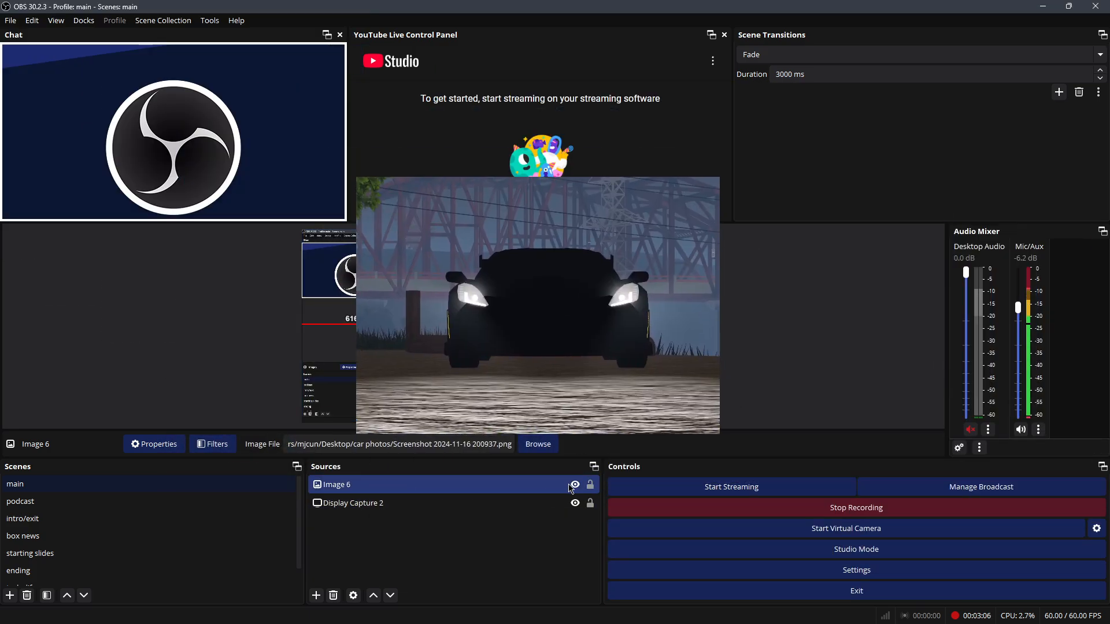
# Step: Toggle Image 6's visibility off and on twice, then move it up and right
pyautogui.click(575, 485)
pyautogui.click(575, 485)
pyautogui.click(575, 486)
pyautogui.click(575, 485)
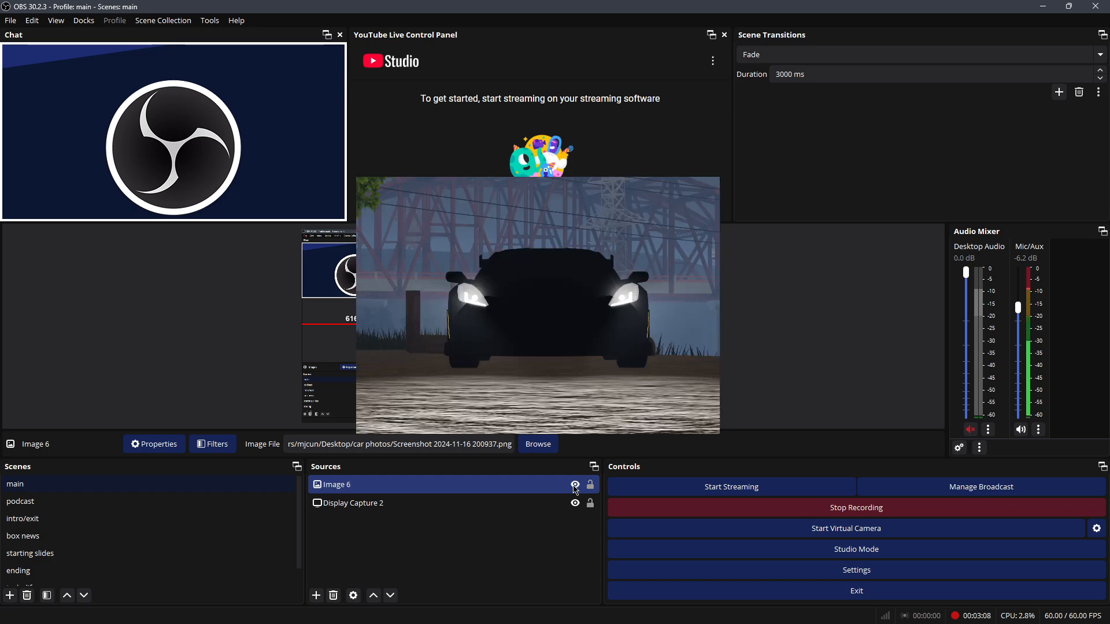
pyautogui.moveTo(486, 323); pyautogui.dragTo(535, 307)
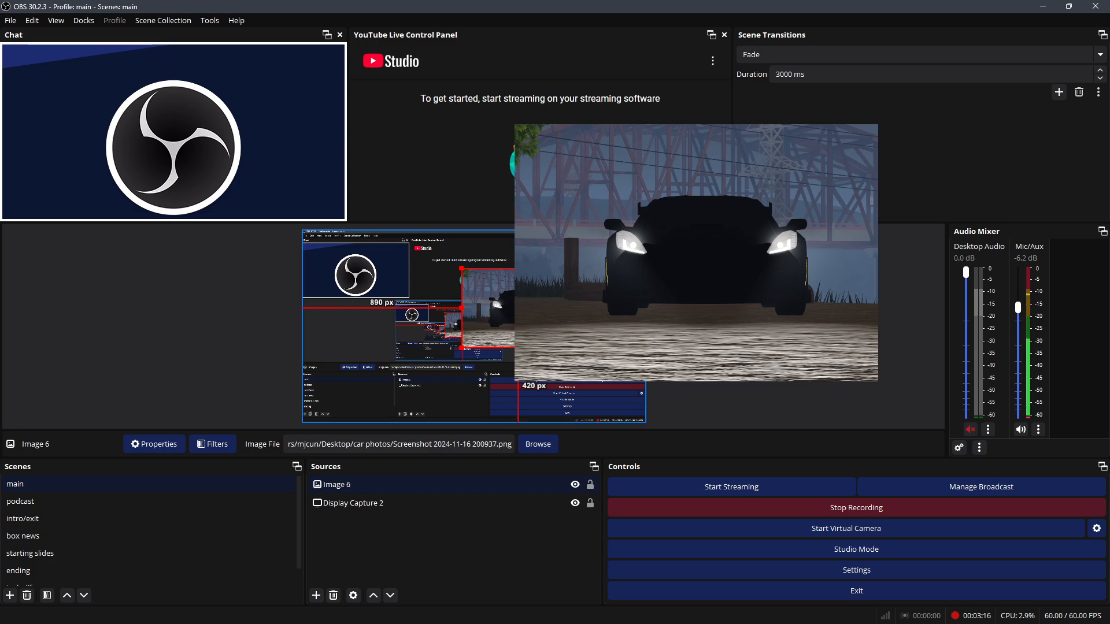
# Step: Give Image 6 a Swipe show transition and toggle it off and on
pyautogui.rightClick(525, 312)
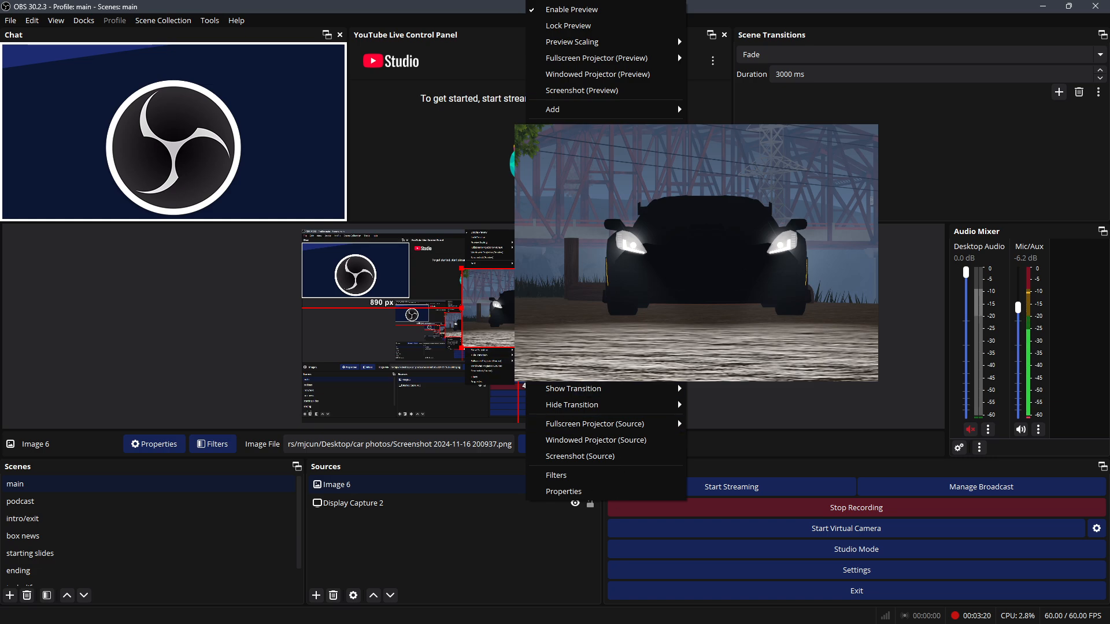
pyautogui.moveTo(578, 353)
pyautogui.moveTo(632, 391)
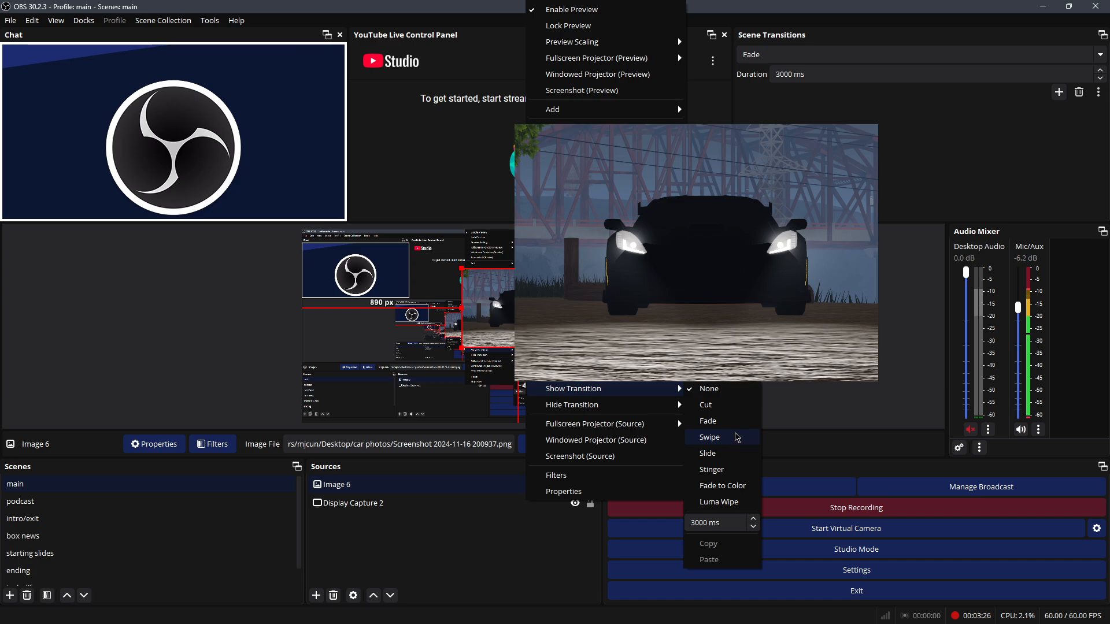
pyautogui.click(738, 438)
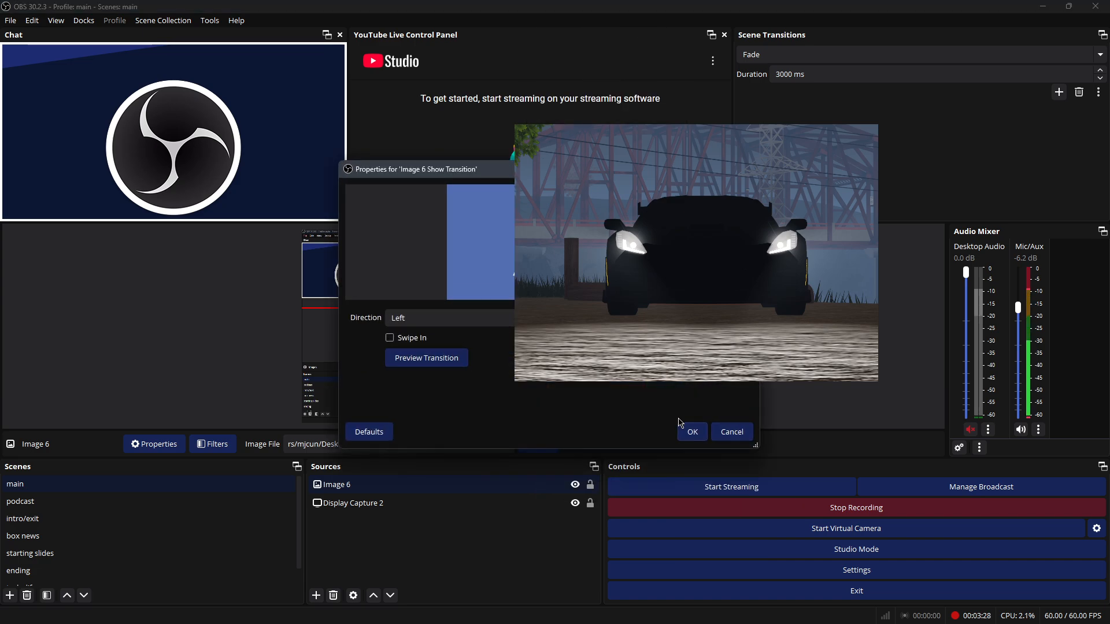
pyautogui.click(682, 429)
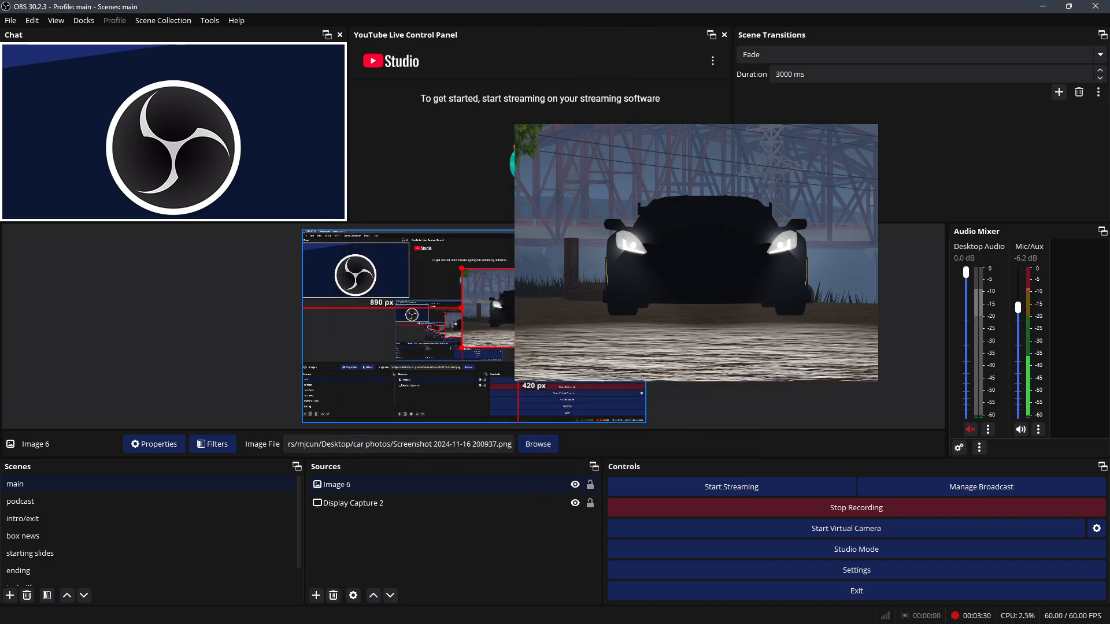
pyautogui.click(575, 486)
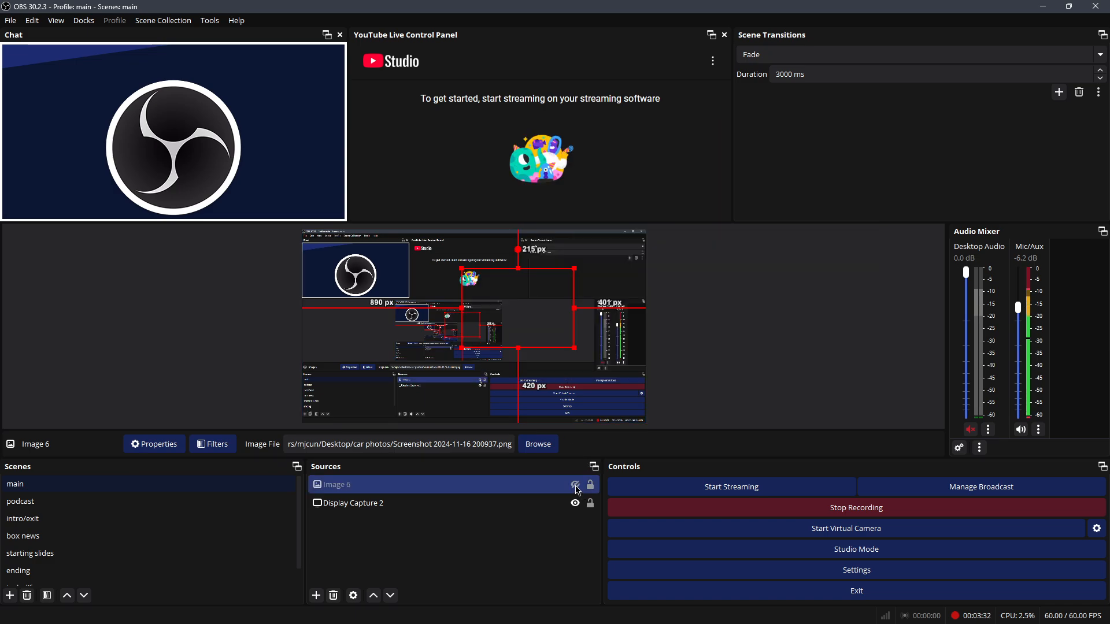
pyautogui.click(576, 486)
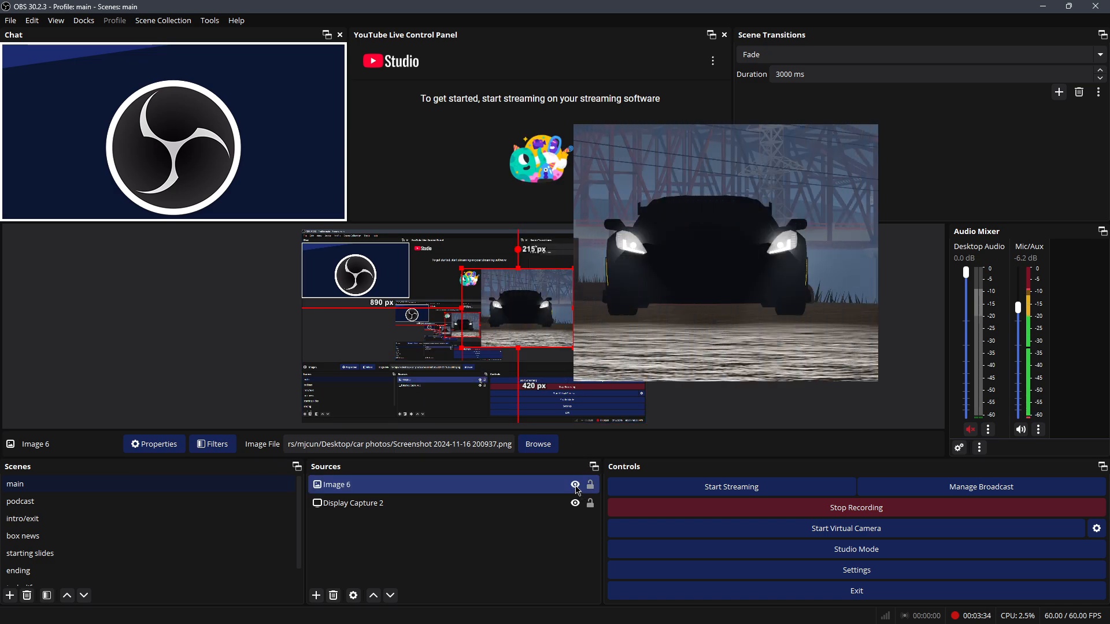
# Step: Set Image 6's hide transition to Swipe with direction Left, then test hiding and showing it
pyautogui.rightClick(578, 490)
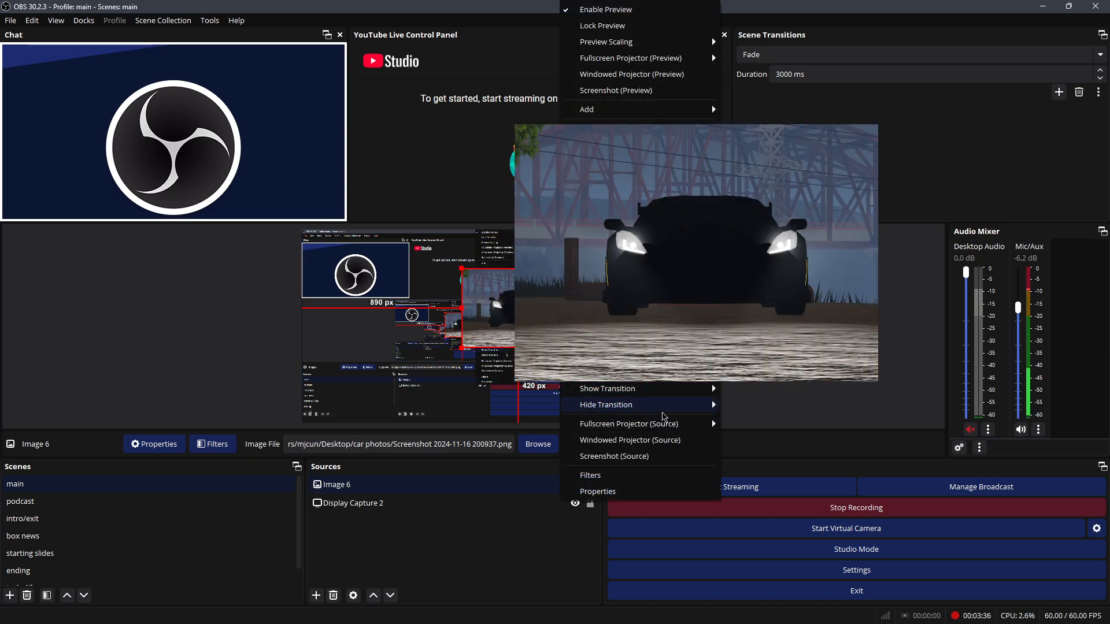
pyautogui.moveTo(669, 402)
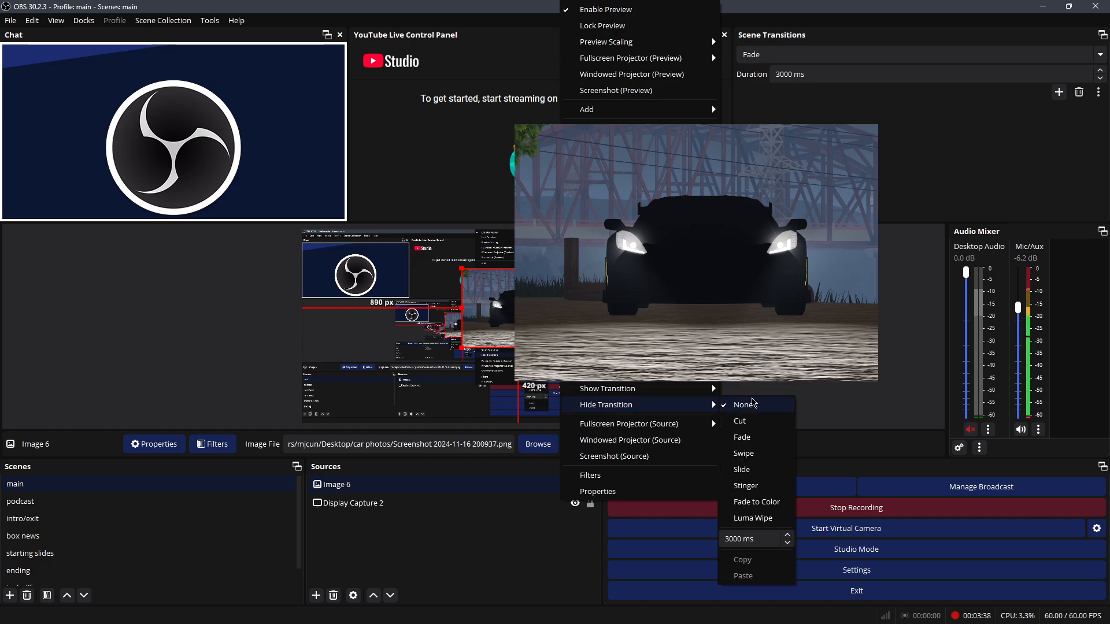
pyautogui.click(744, 453)
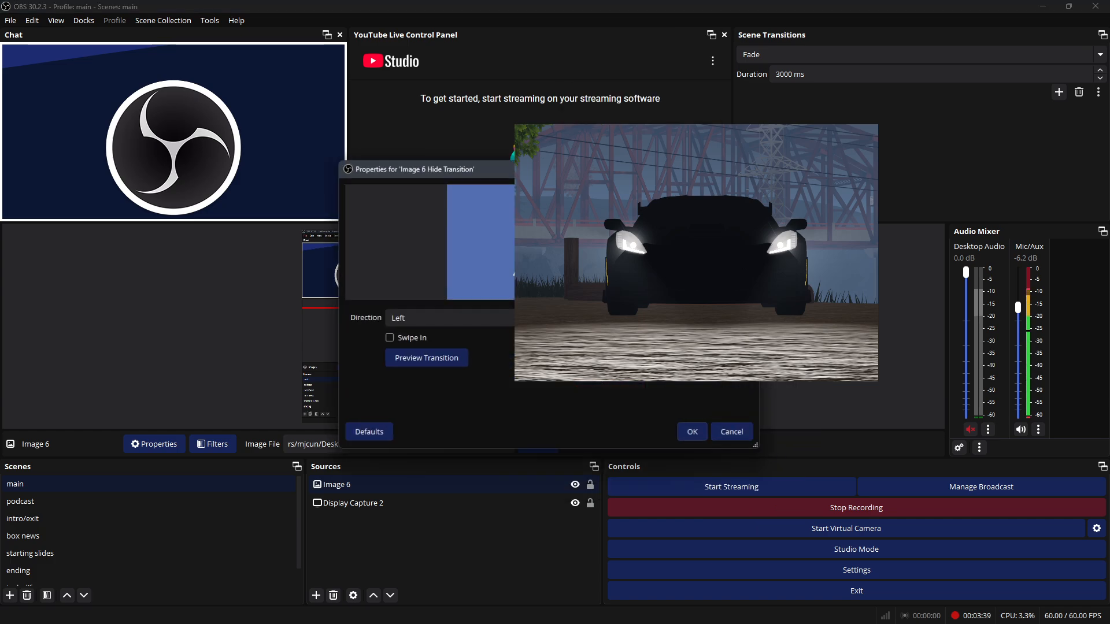
pyautogui.click(694, 433)
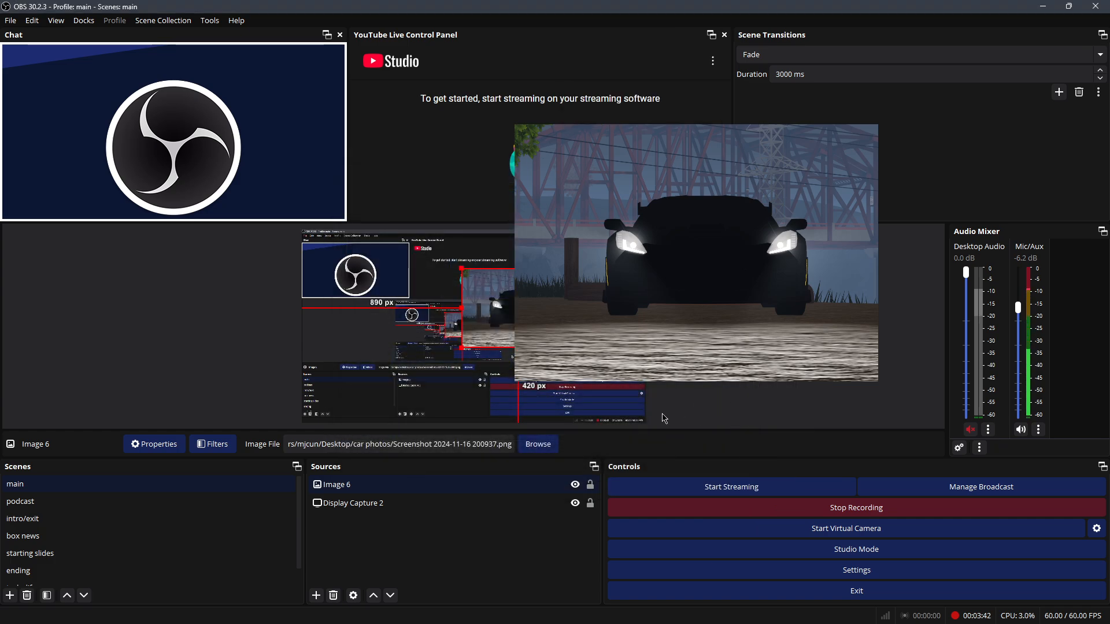
pyautogui.click(575, 484)
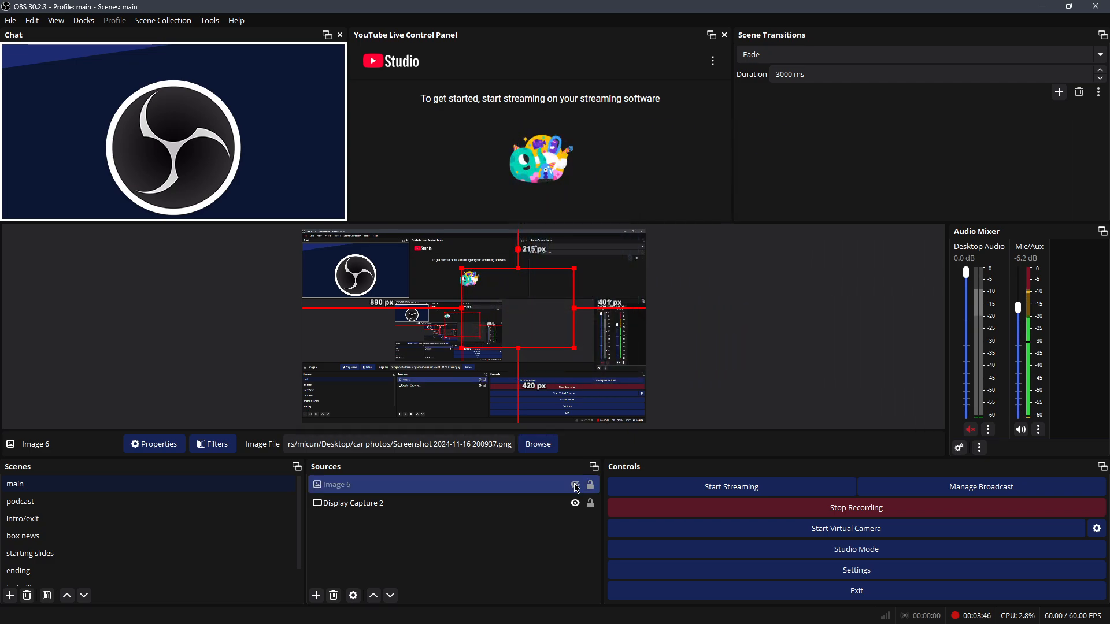
pyautogui.click(576, 489)
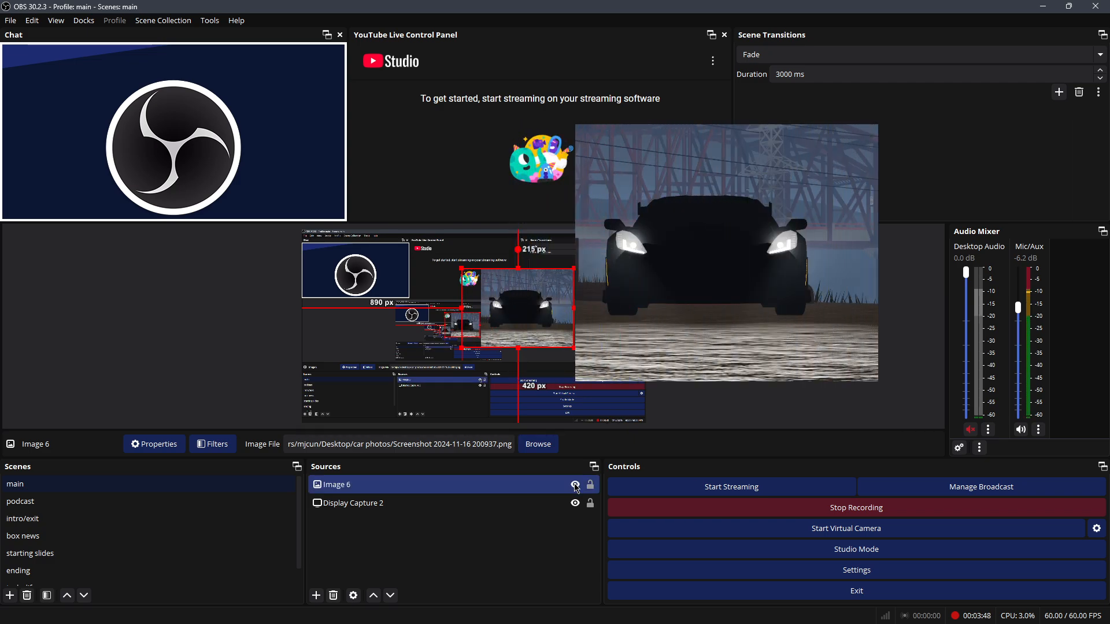
# Step: Remove Image 6 from the Sources list and confirm the deletion with Yes
pyautogui.rightClick(461, 473)
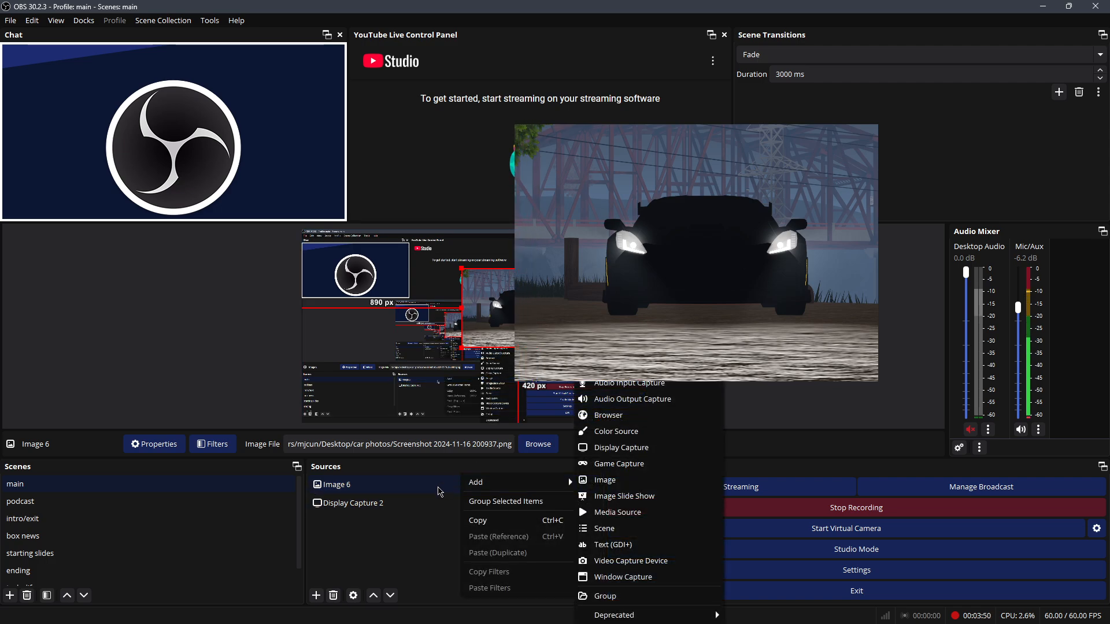
pyautogui.click(439, 485)
pyautogui.rightClick(434, 484)
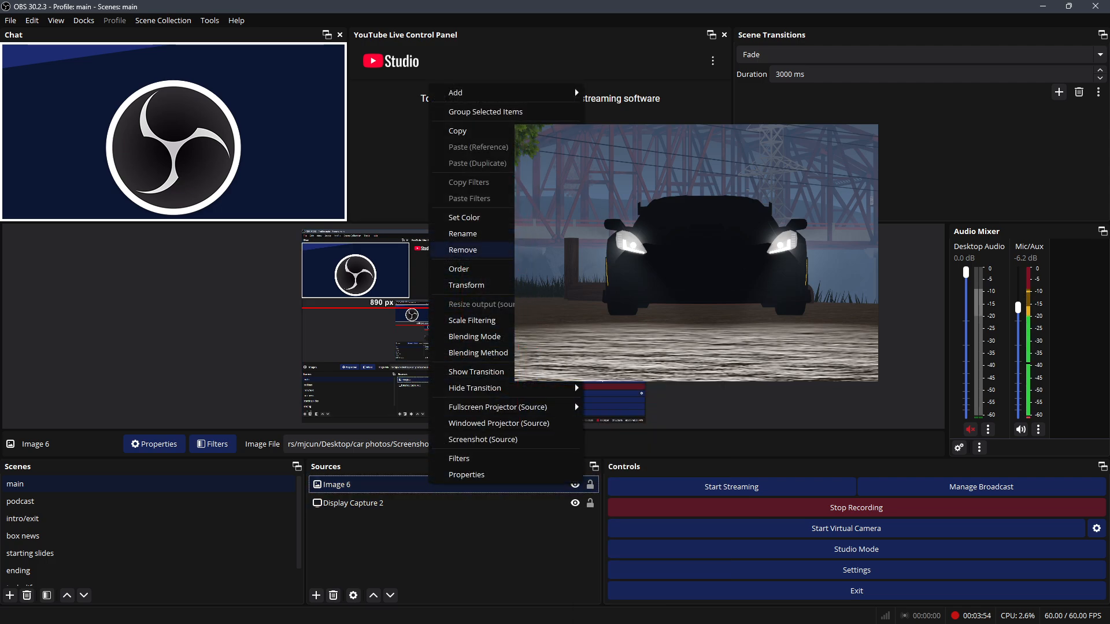
pyautogui.click(463, 249)
pyautogui.click(583, 298)
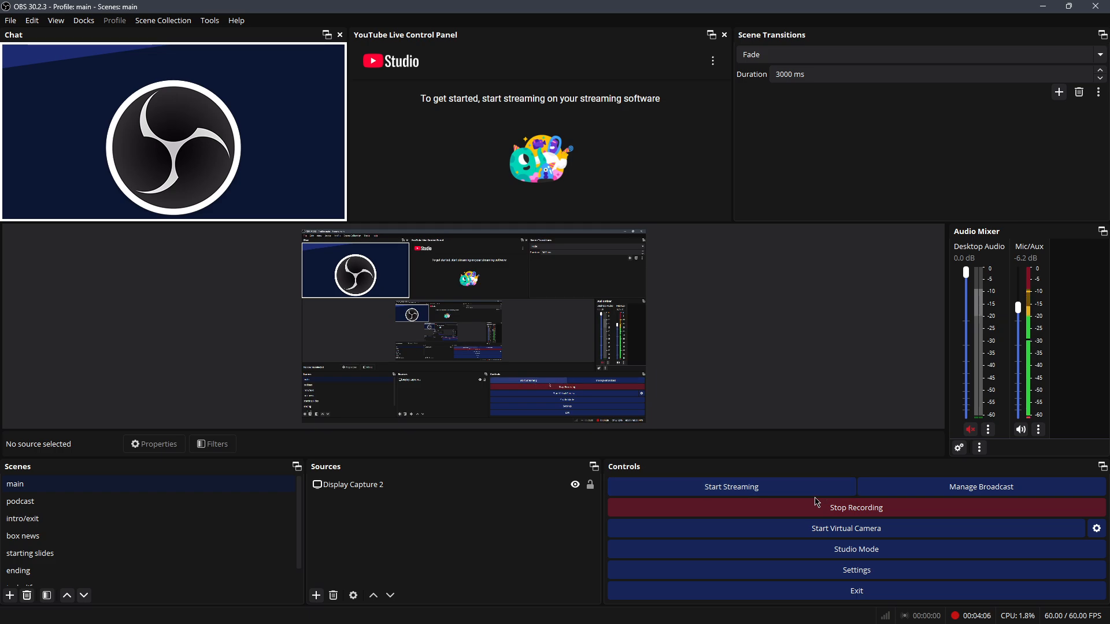
# Step: Open Manage Broadcast, close YouTube Broadcast Setup without creating one, and enable Studio Mode
pyautogui.click(927, 487)
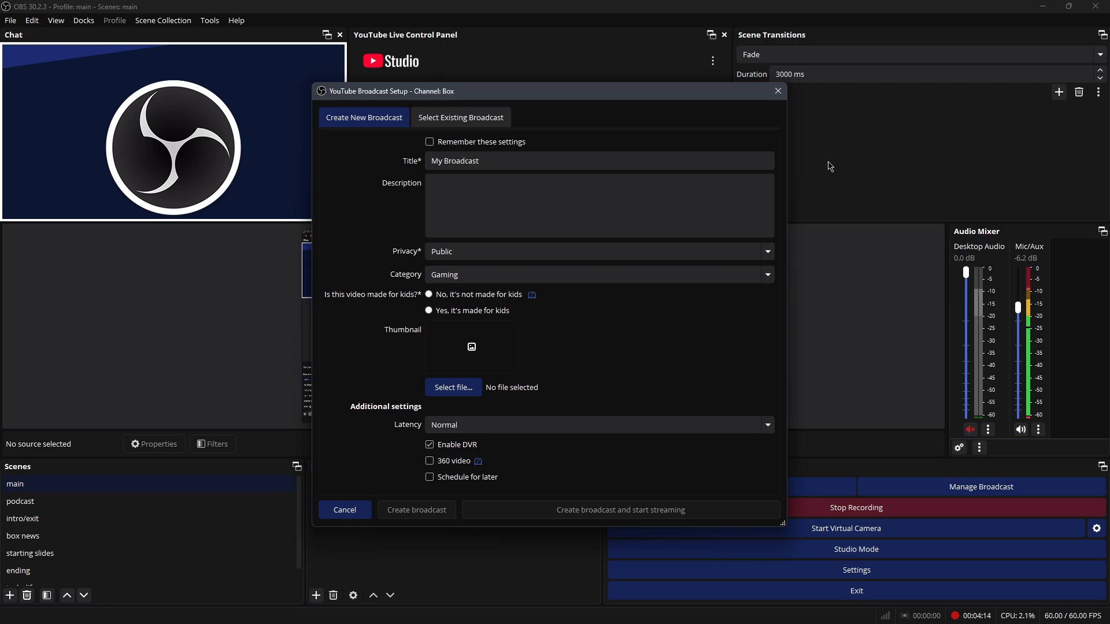
pyautogui.click(776, 92)
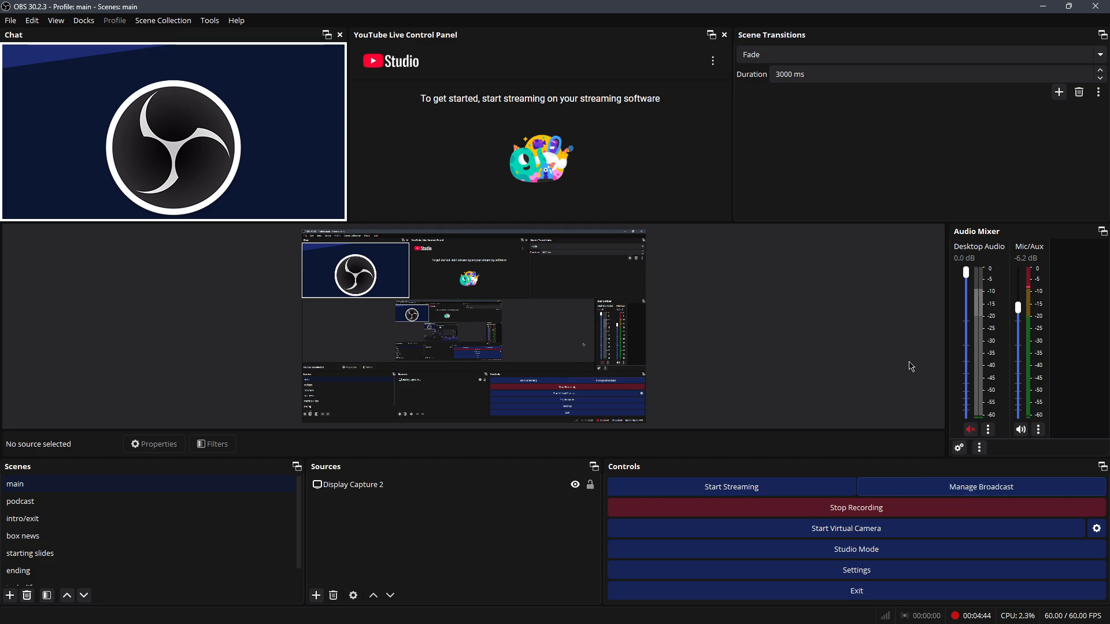
pyautogui.click(873, 552)
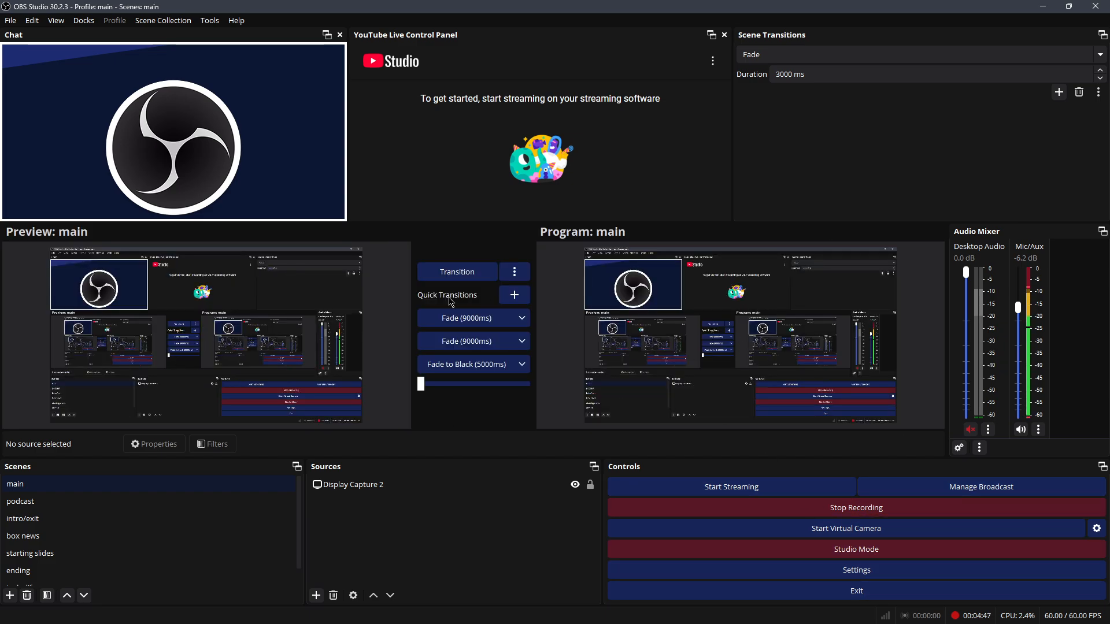
# Step: Fade to black and back, preview intro/exit then main, and turn Studio Mode off
pyautogui.click(478, 367)
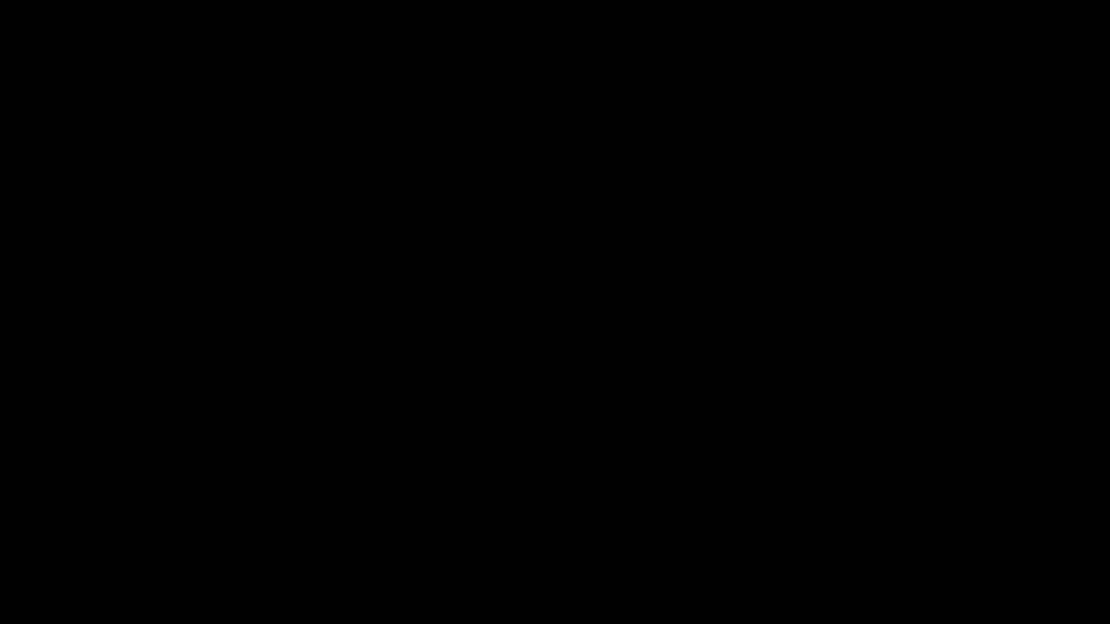
pyautogui.click(466, 364)
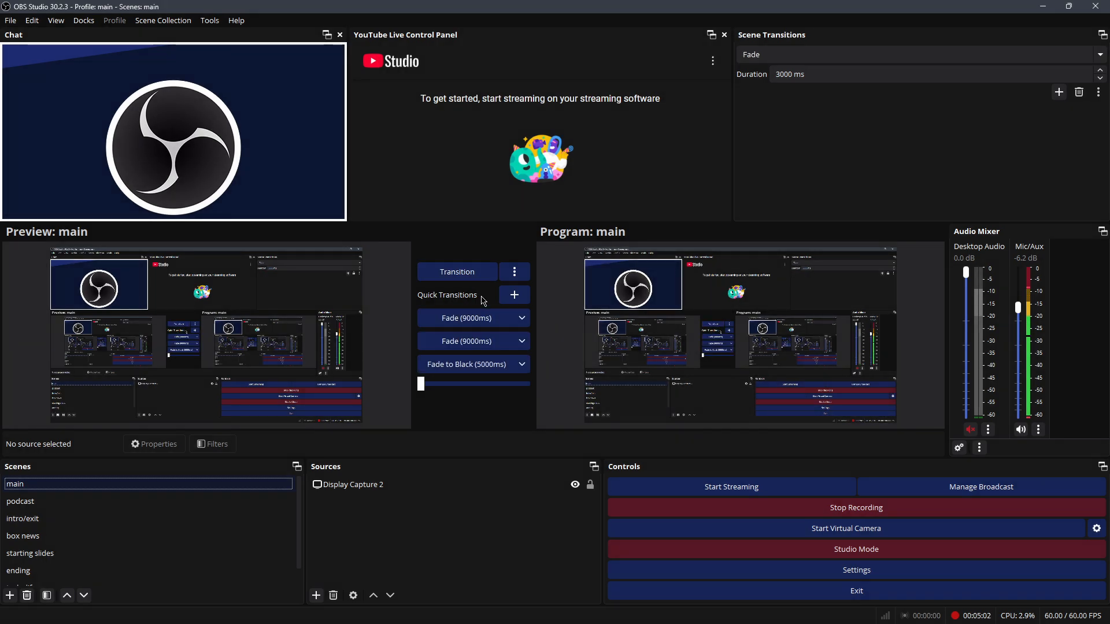
pyautogui.click(71, 523)
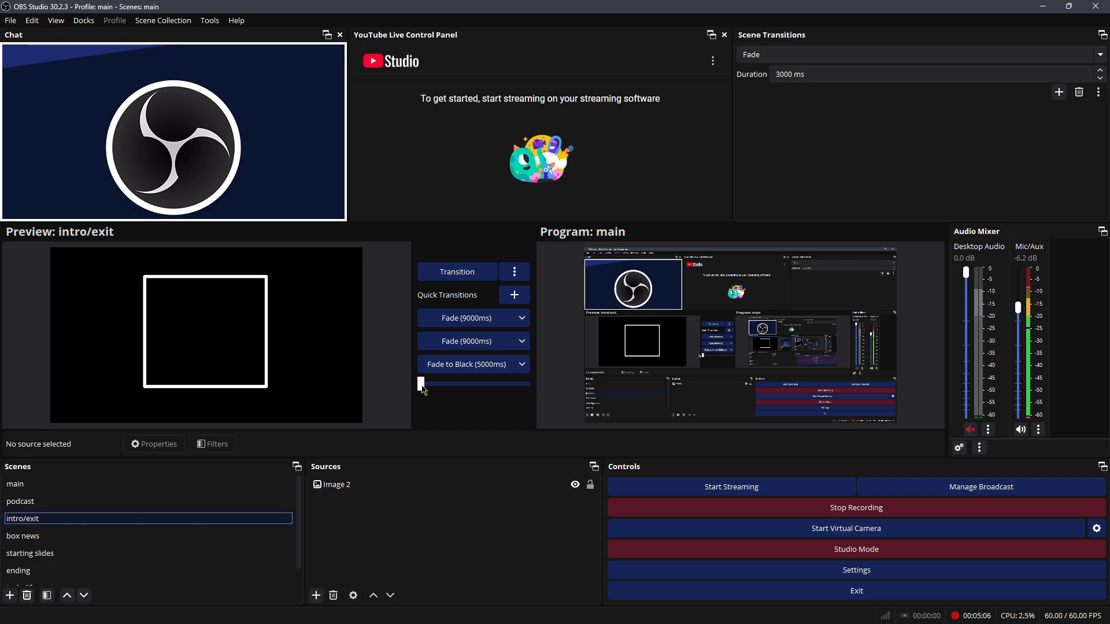
pyautogui.click(121, 485)
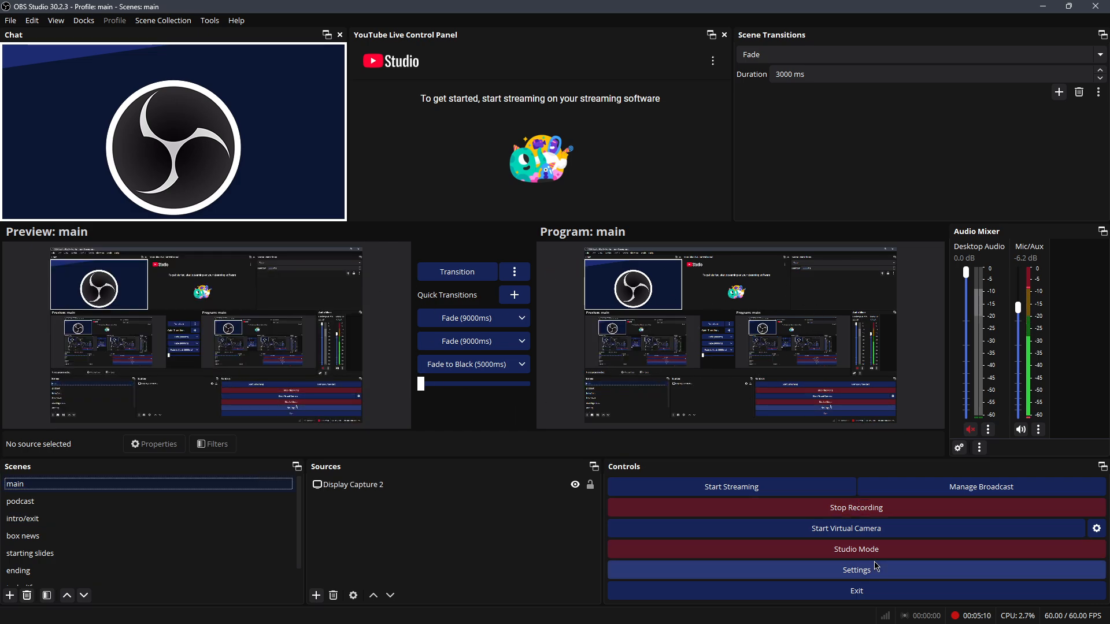
pyautogui.click(856, 549)
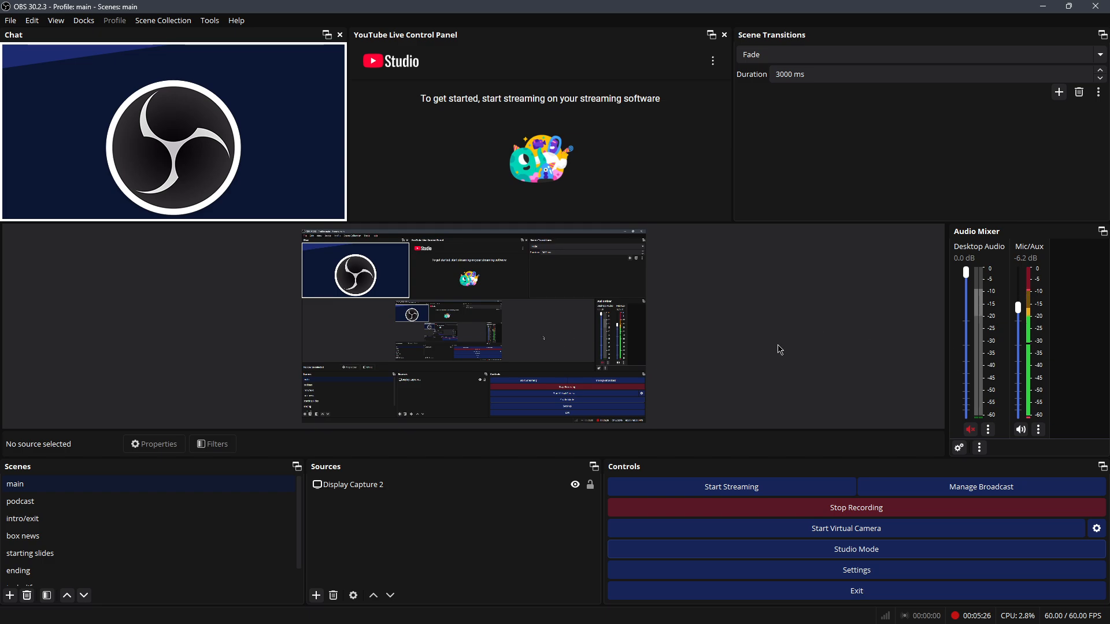
pyautogui.click(10, 22)
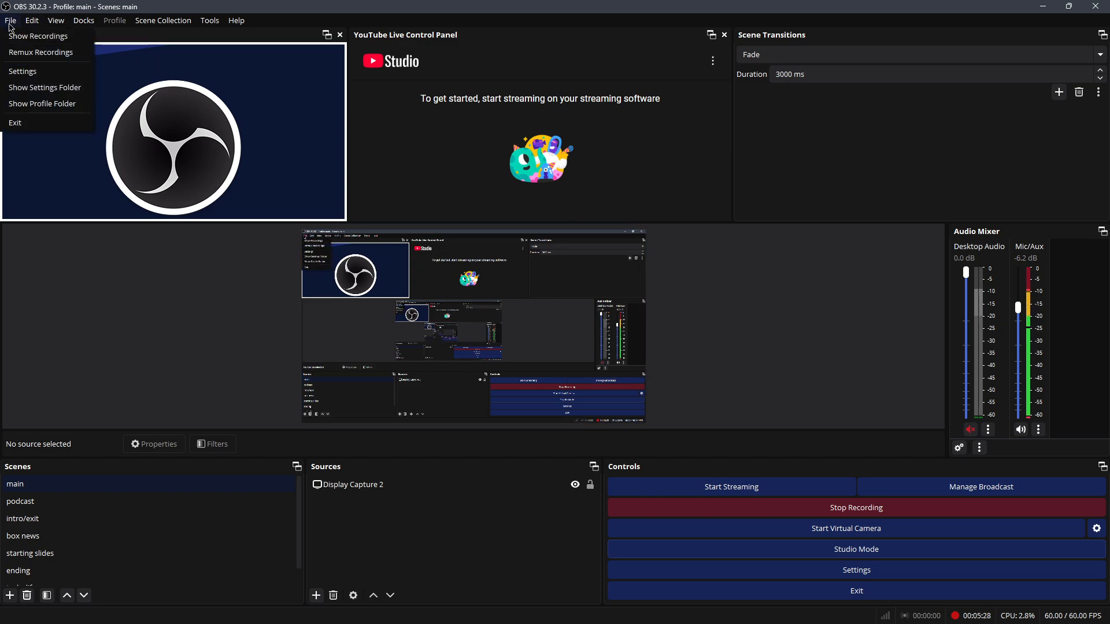
pyautogui.click(816, 323)
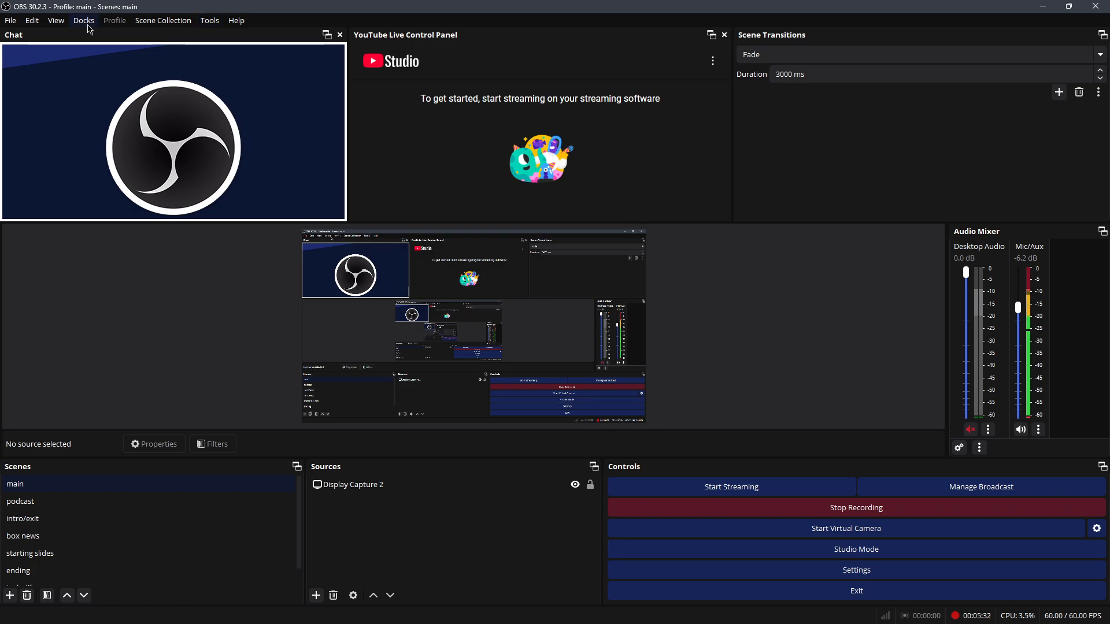
pyautogui.click(13, 24)
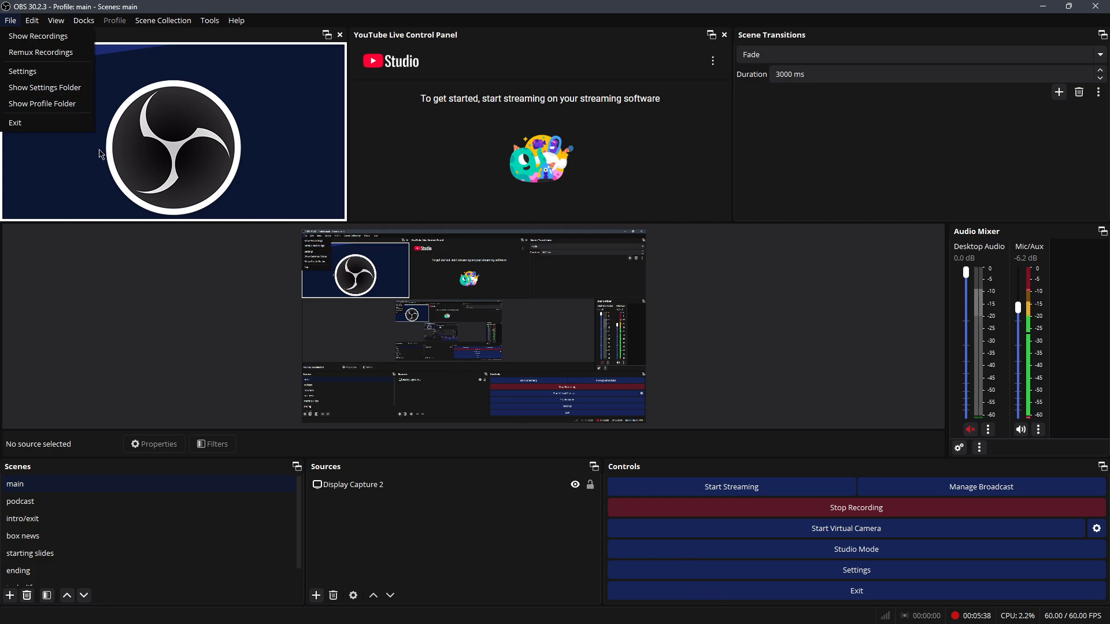
pyautogui.moveTo(41, 24)
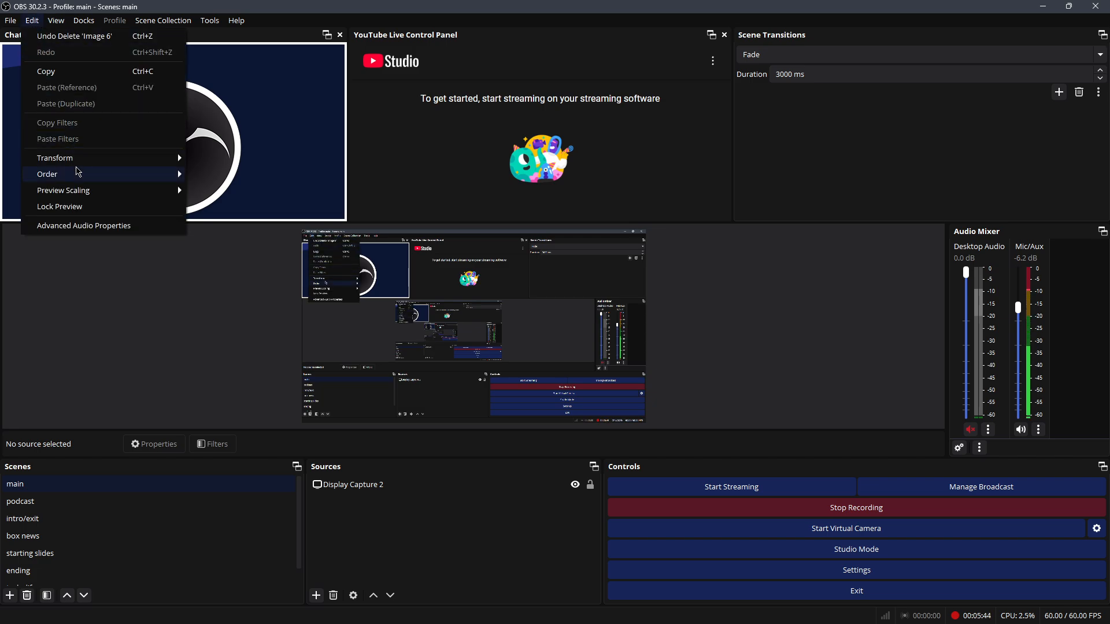
pyautogui.moveTo(121, 160)
pyautogui.click(522, 273)
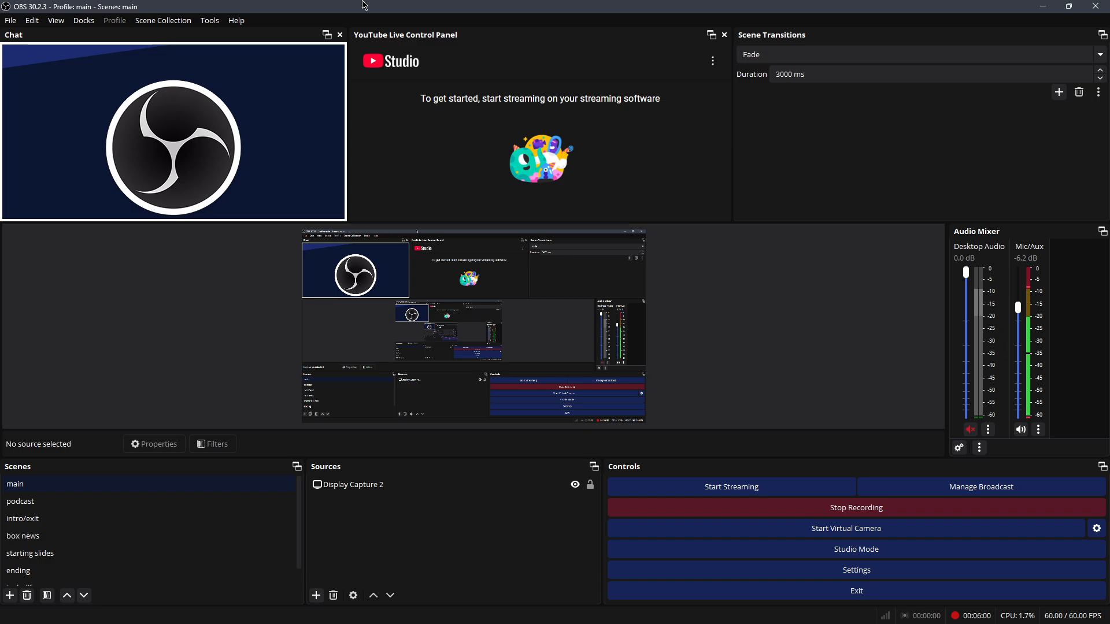
# Step: Show the Stats dock from Docks, close it, then open the Scene Collection menu
pyautogui.click(84, 21)
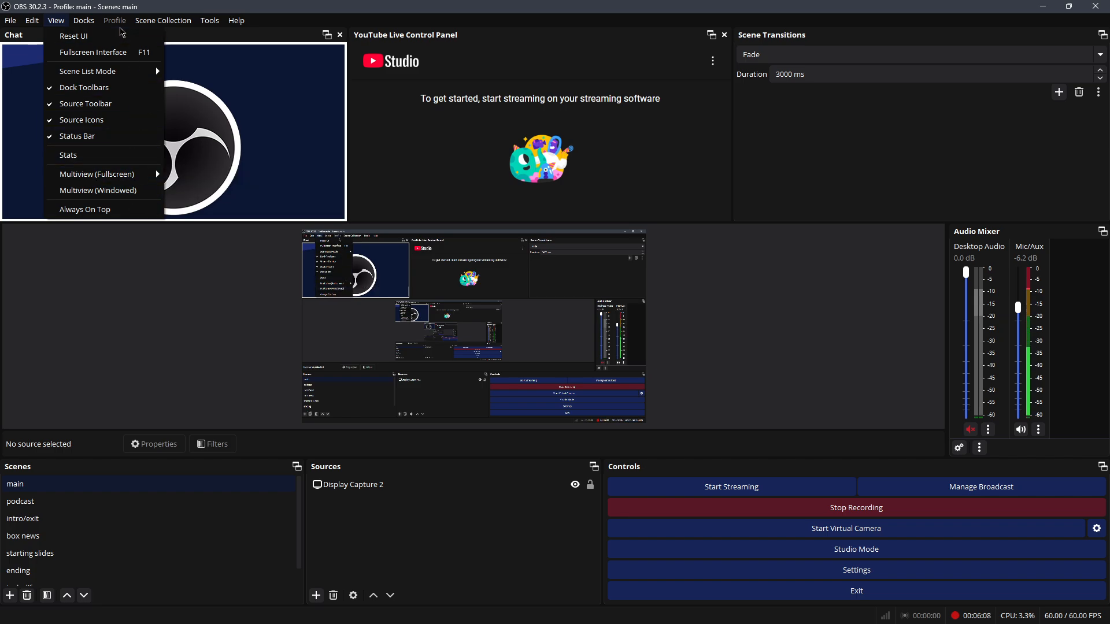
pyautogui.click(90, 23)
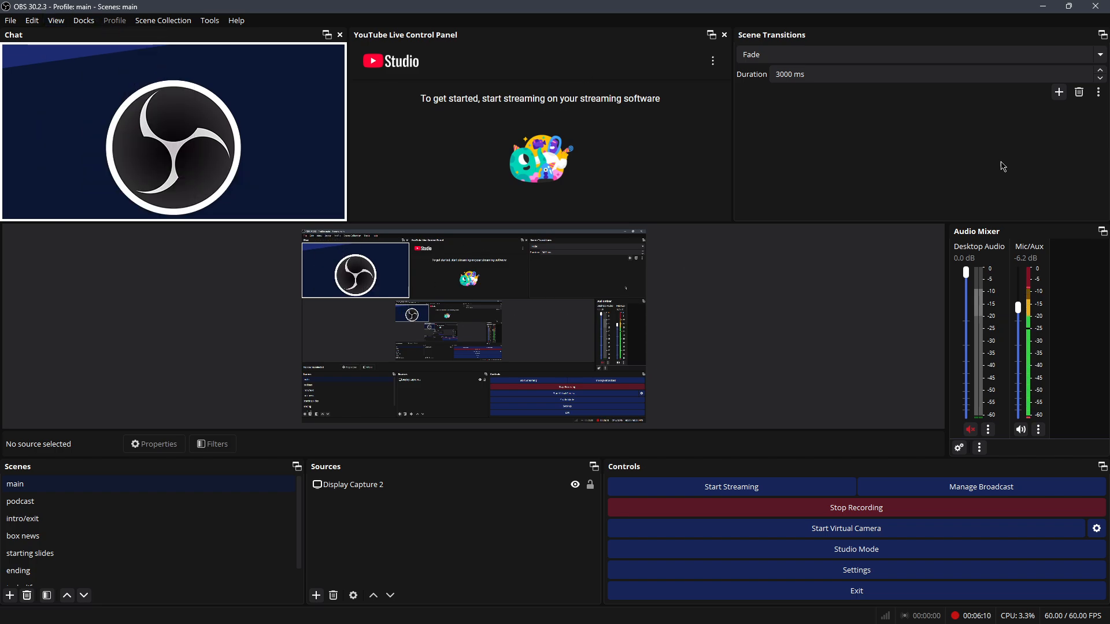
pyautogui.click(84, 21)
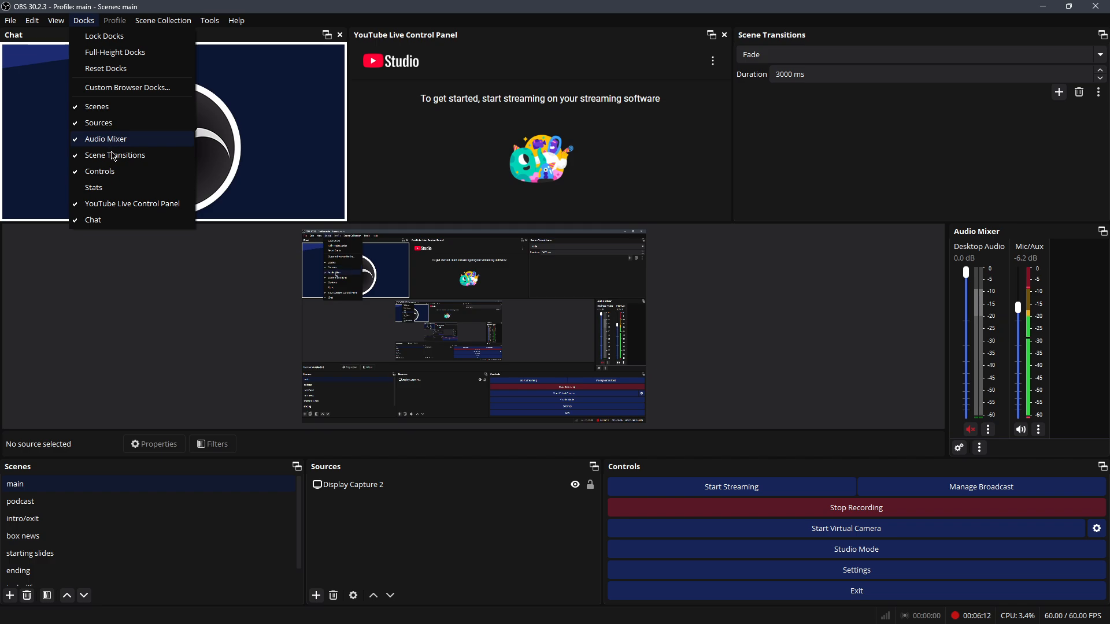
pyautogui.click(129, 187)
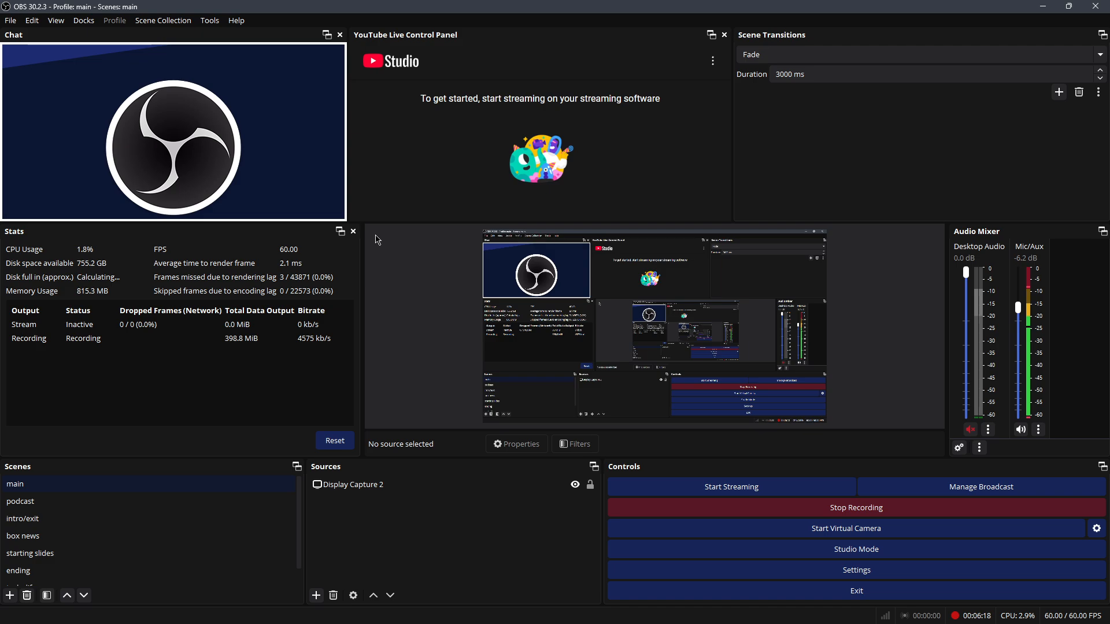
pyautogui.click(353, 231)
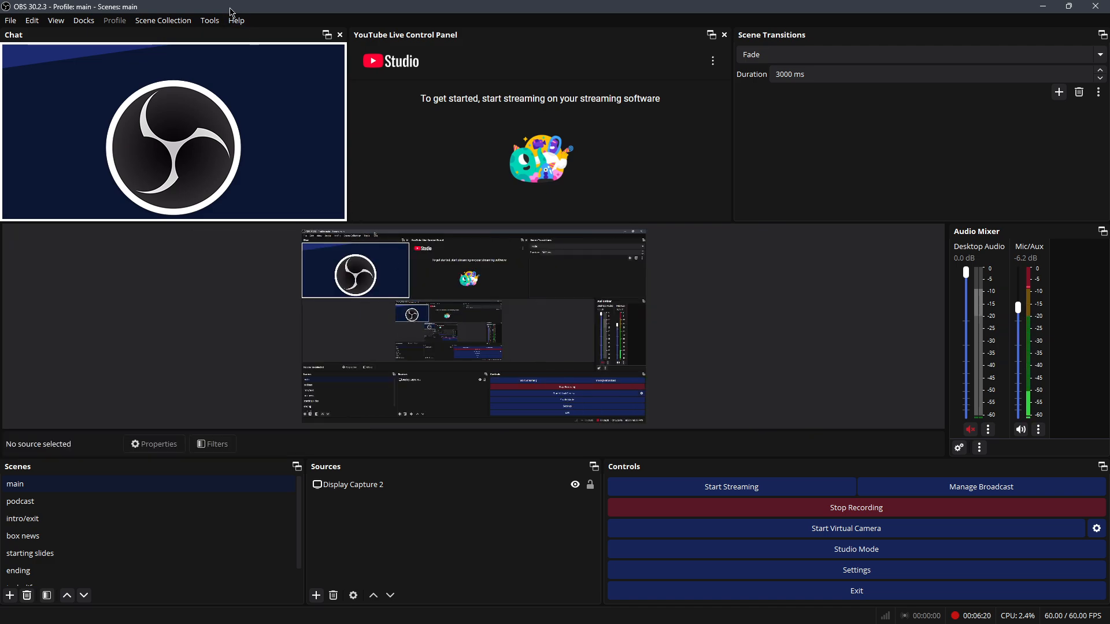
pyautogui.click(149, 25)
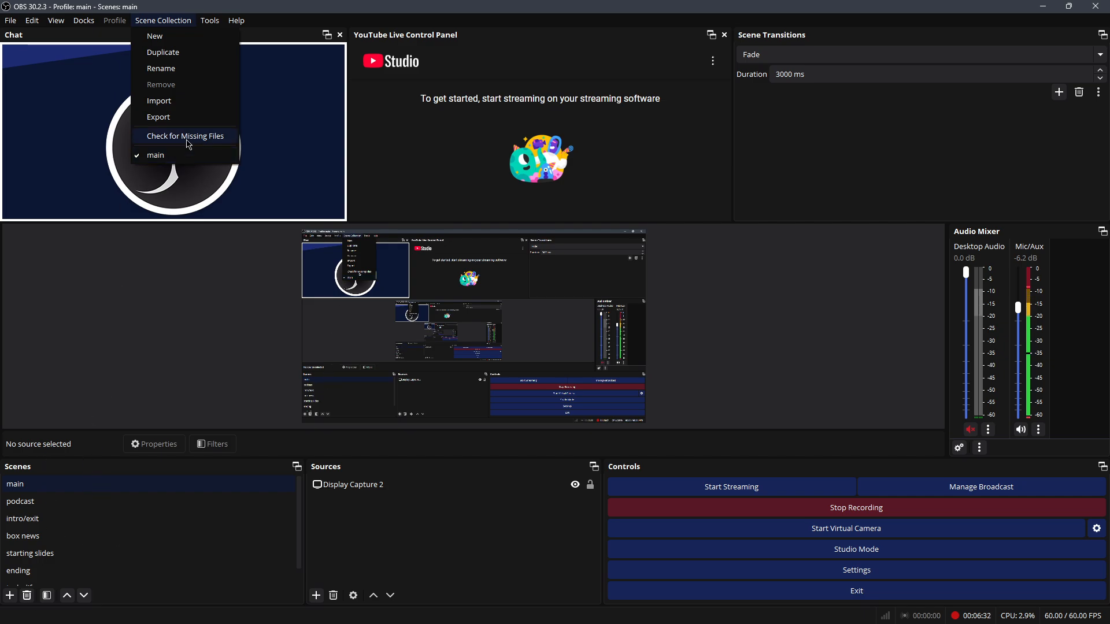
# Step: Dismiss the Scene Collection menu, then open and close the Tools and Help menus
pyautogui.click(199, 274)
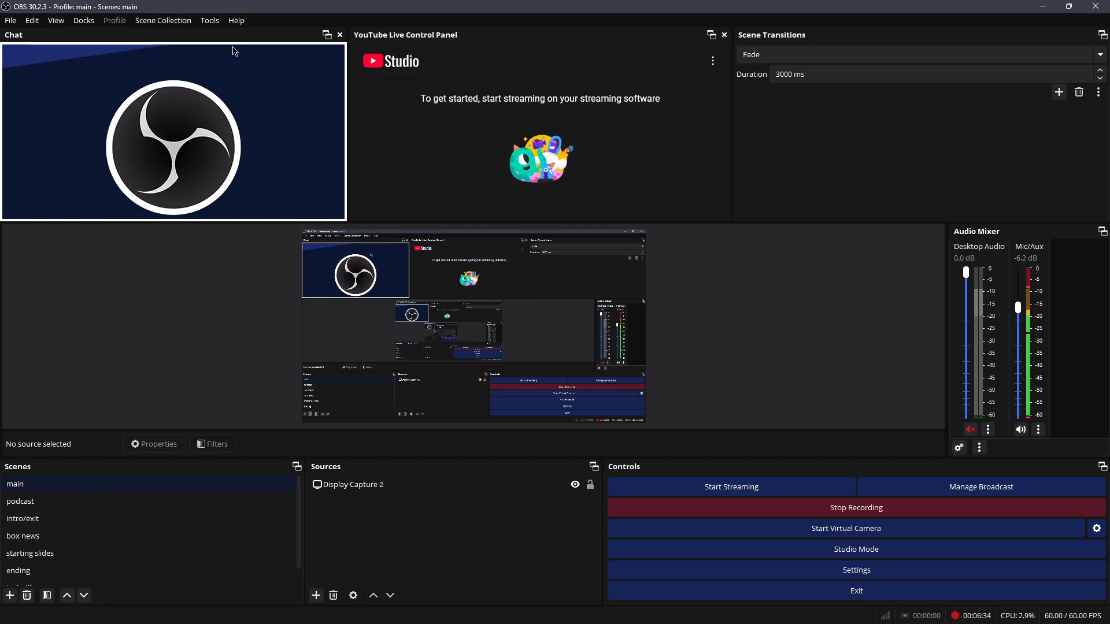
pyautogui.click(212, 21)
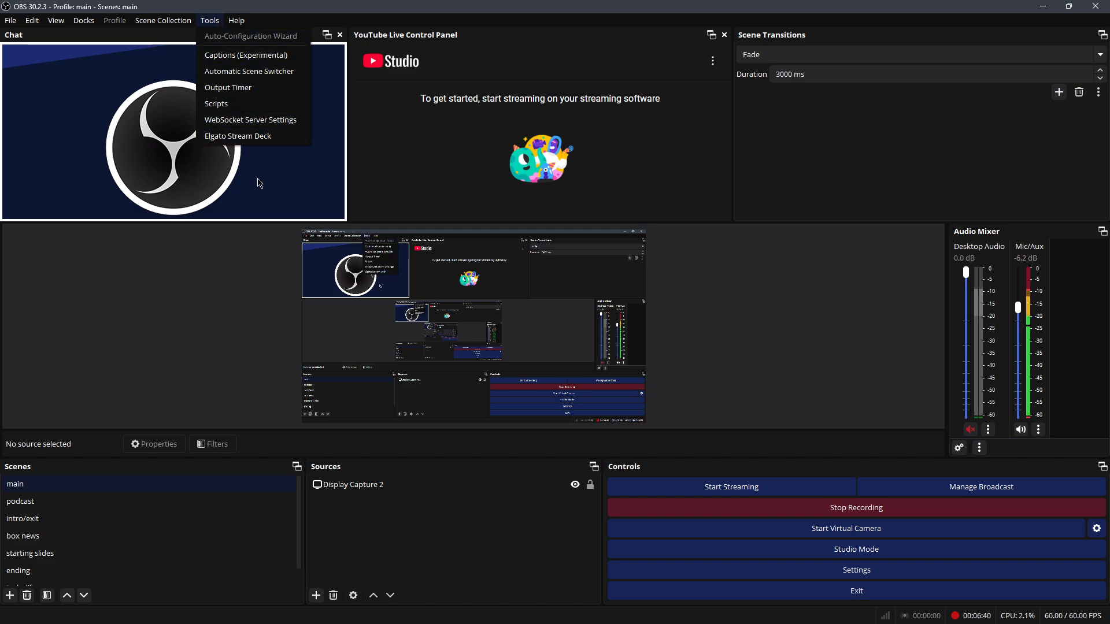
pyautogui.click(230, 259)
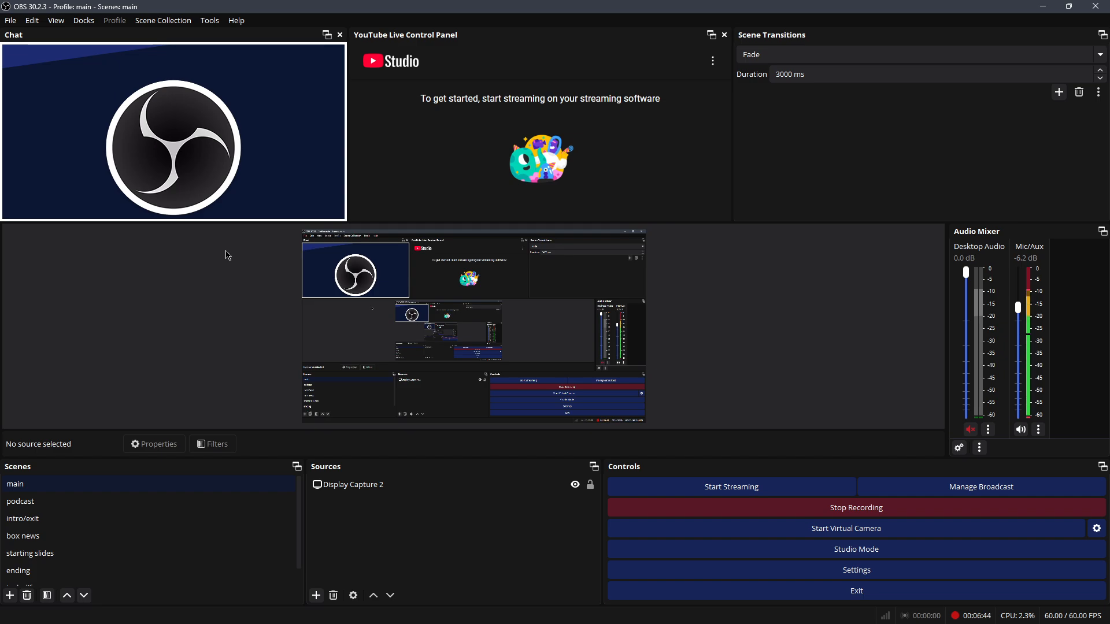
pyautogui.click(237, 24)
pyautogui.click(240, 23)
# Step: Bring up the Stream Deck editor full-screen with OBS minimized, showing the OBS Studio actions
pyautogui.hotkey('alt', 'Tab')
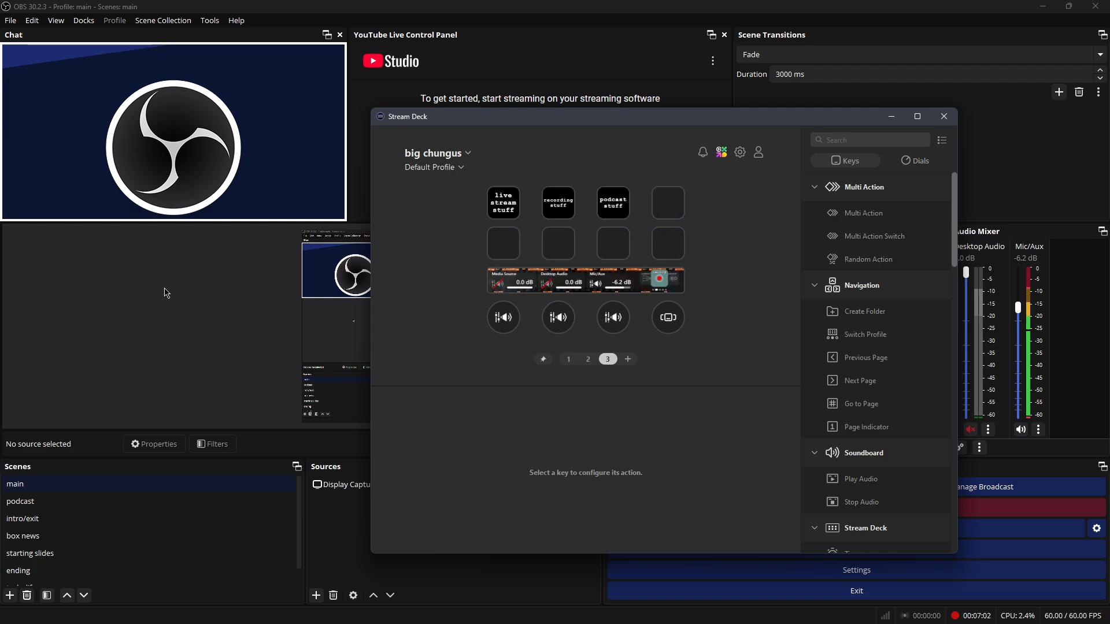
pyautogui.click(1042, 6)
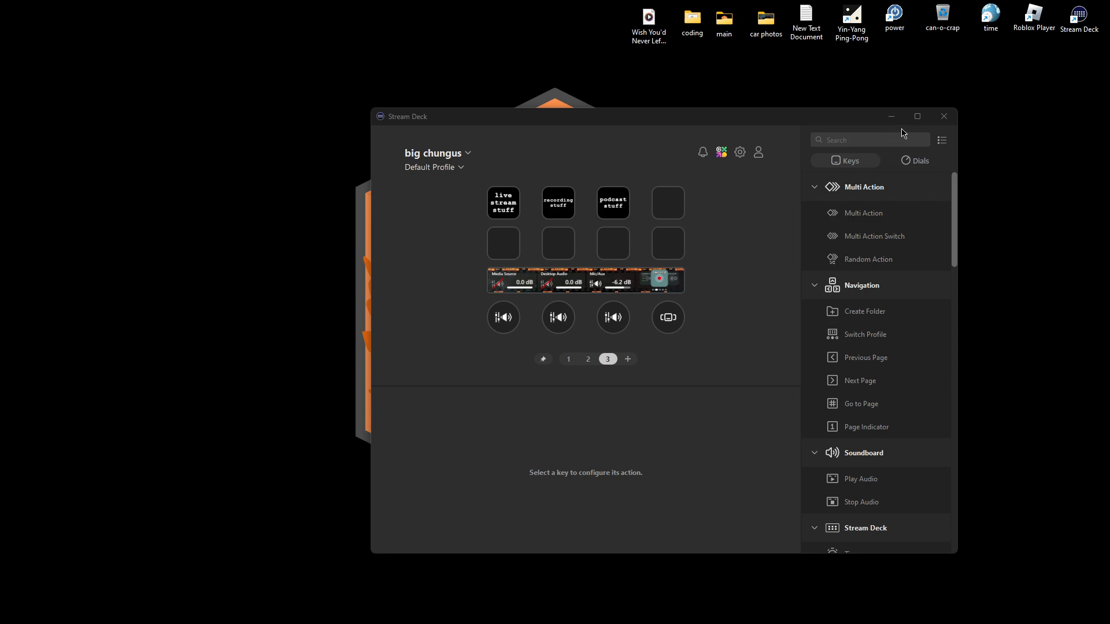
pyautogui.click(917, 116)
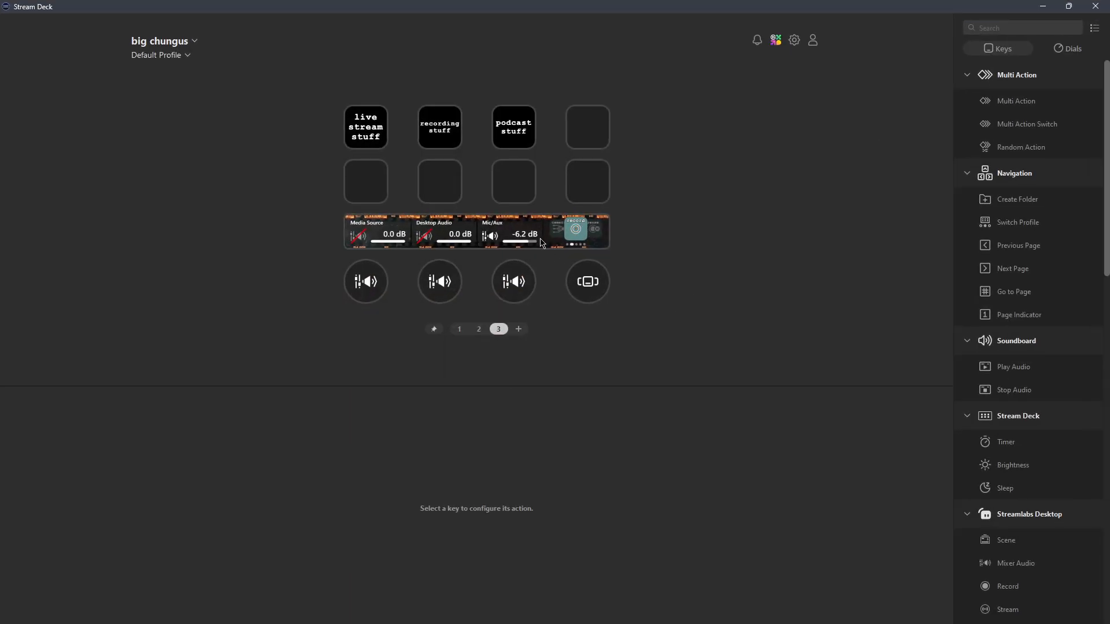
pyautogui.scroll(-12, 1034, 323)
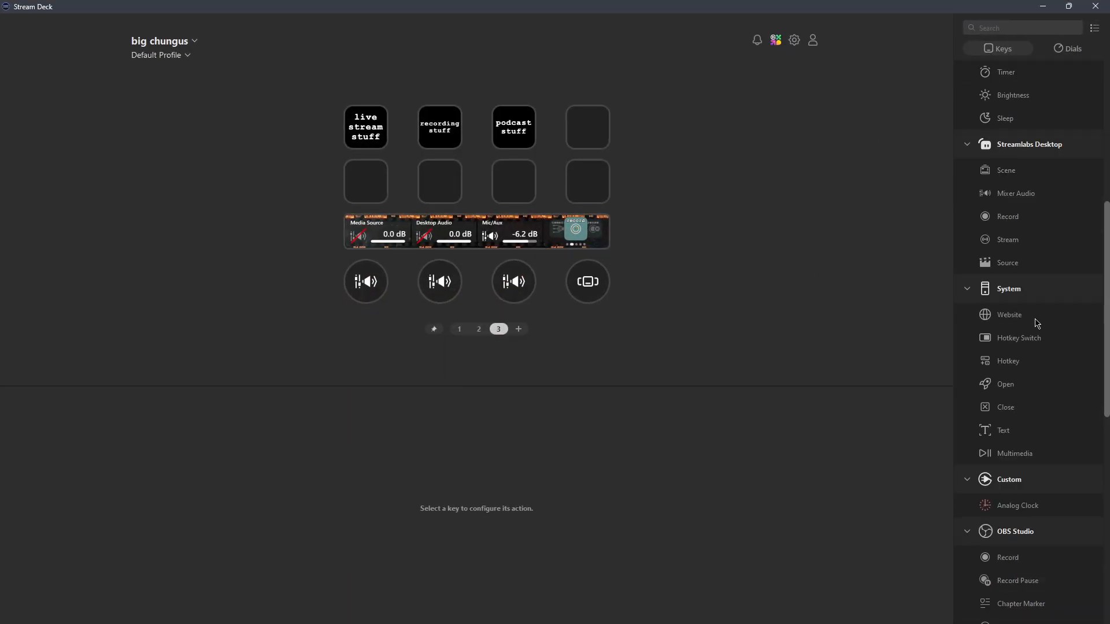
pyautogui.scroll(1, 1036, 350)
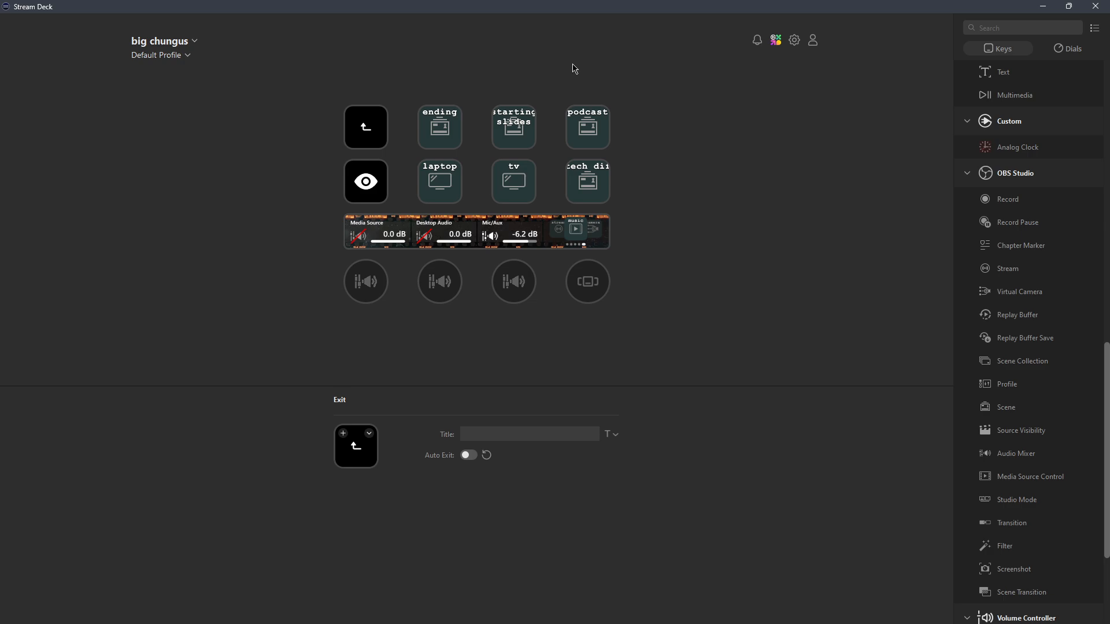
# Step: Inspect the eye key's Multi Action Switch, then open the intro/exit, box news, main and laptop screen folder
pyautogui.click(383, 186)
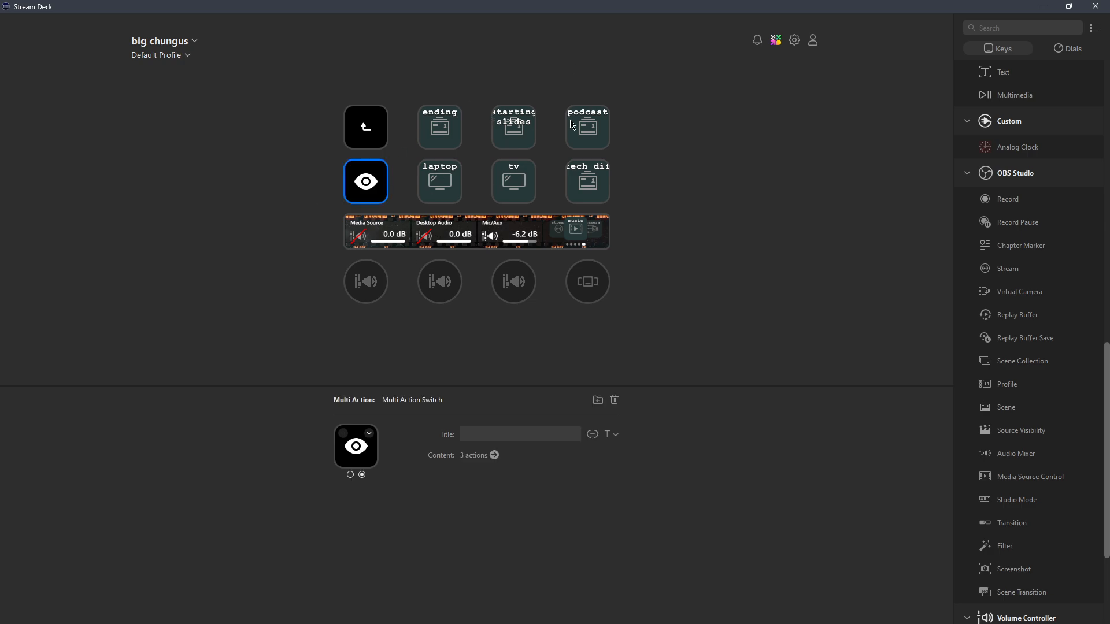
pyautogui.click(716, 92)
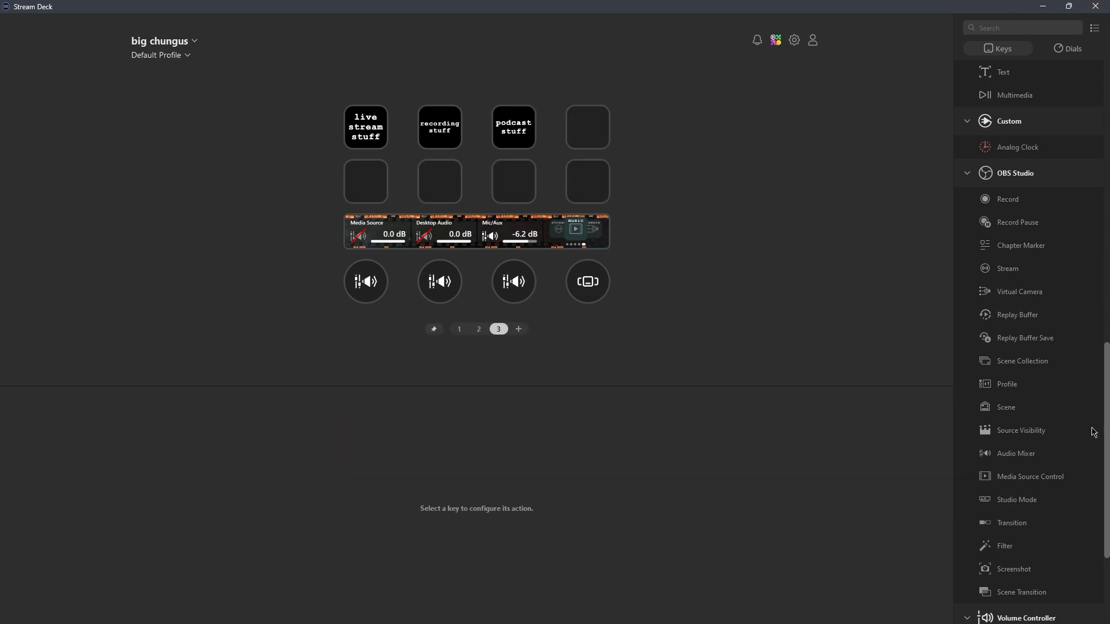
pyautogui.scroll(-2, 1076, 392)
pyautogui.scroll(2, 1076, 392)
pyautogui.click(1095, 6)
pyautogui.scroll(-1, 1045, 372)
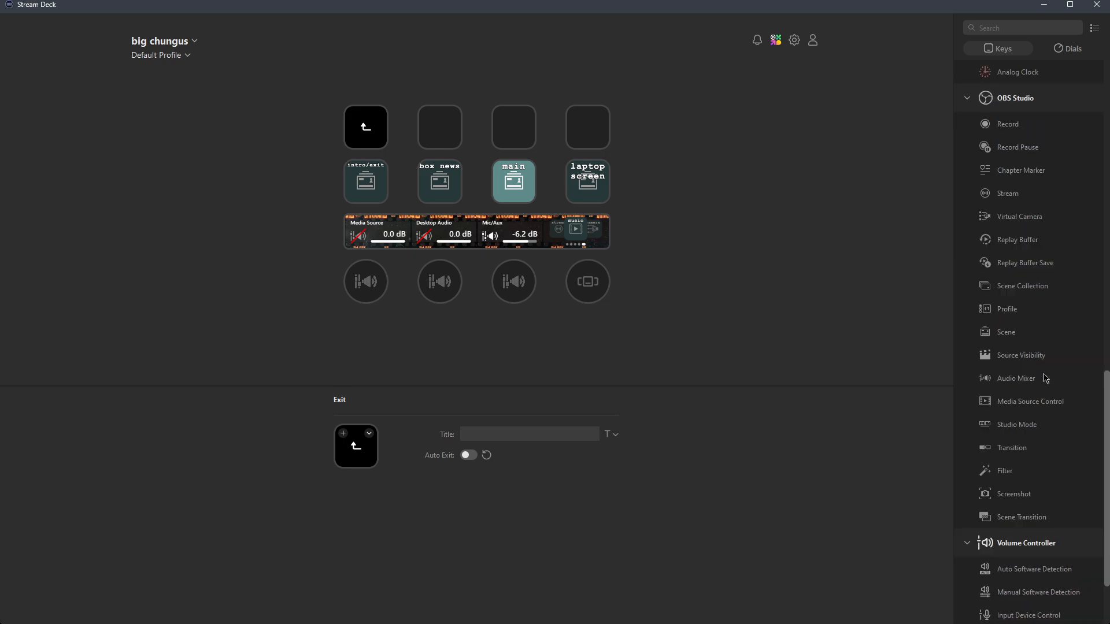
# Step: Place an OBS Studio Source Visibility action on the folder's empty third top key
pyautogui.scroll(-1, 1044, 378)
pyautogui.scroll(1, 1033, 389)
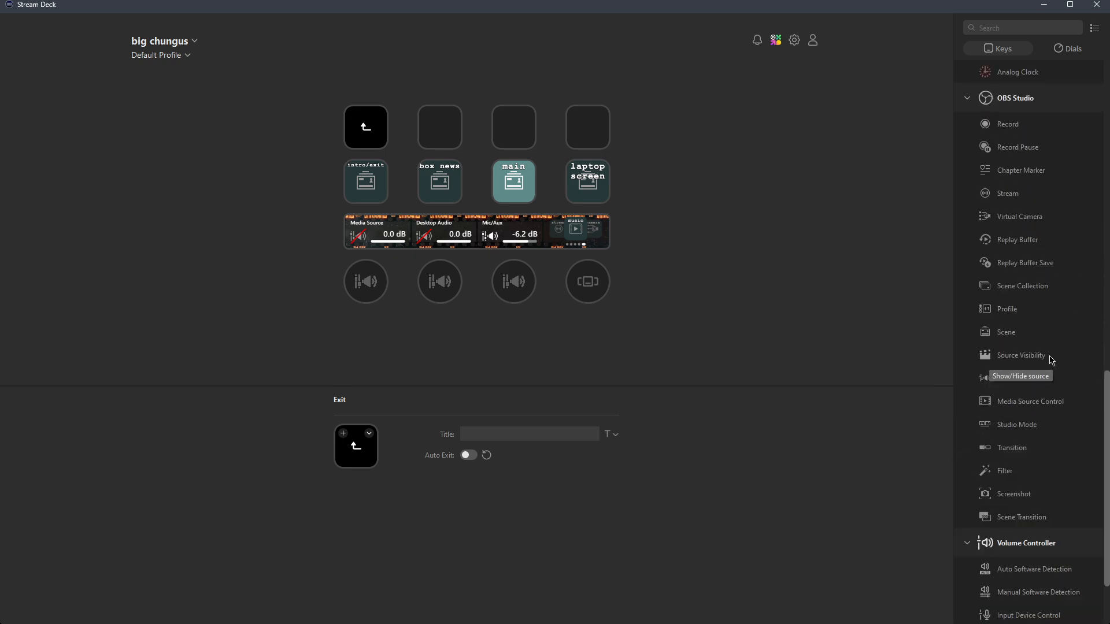
pyautogui.moveTo(1050, 360); pyautogui.dragTo(509, 122)
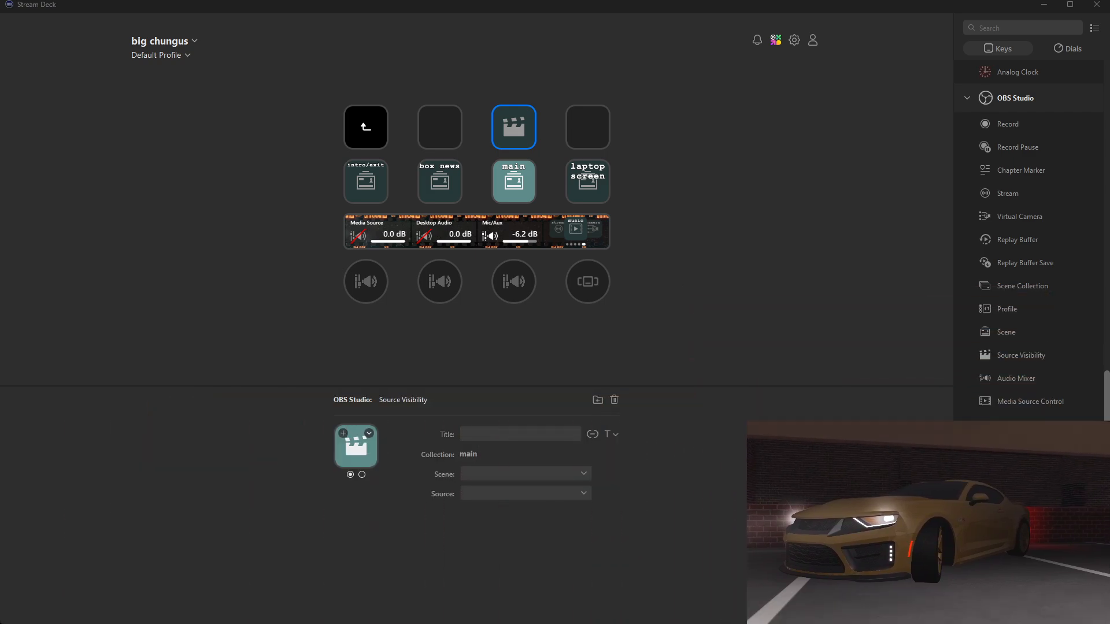
pyautogui.click(624, 195)
pyautogui.click(521, 141)
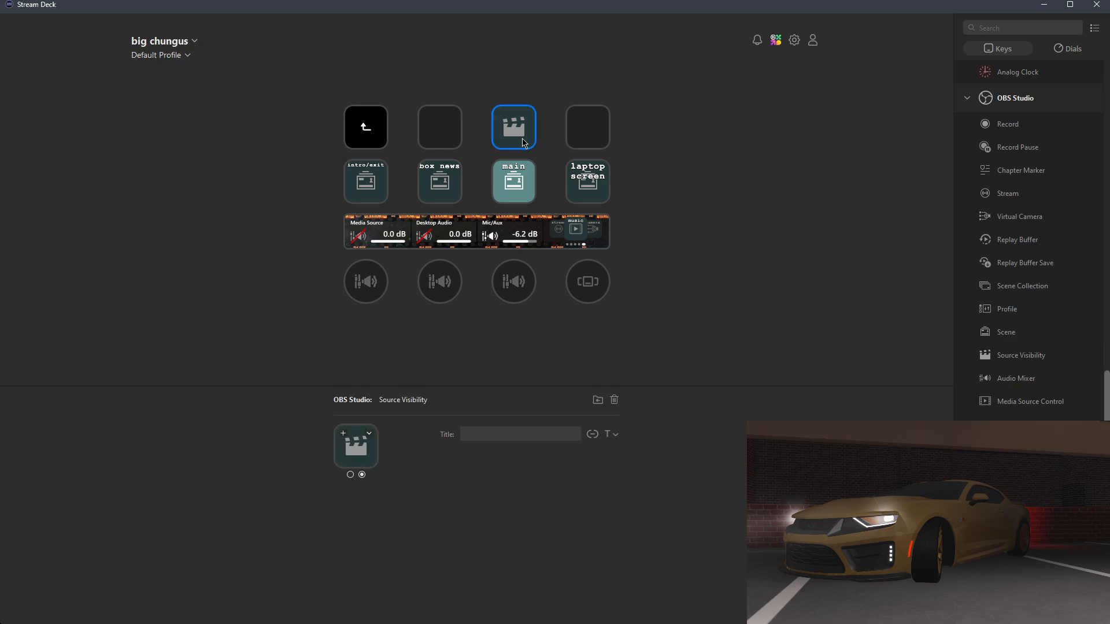
# Step: Set the key to toggle Image 6 in the main scene, then delete it again
pyautogui.click(505, 472)
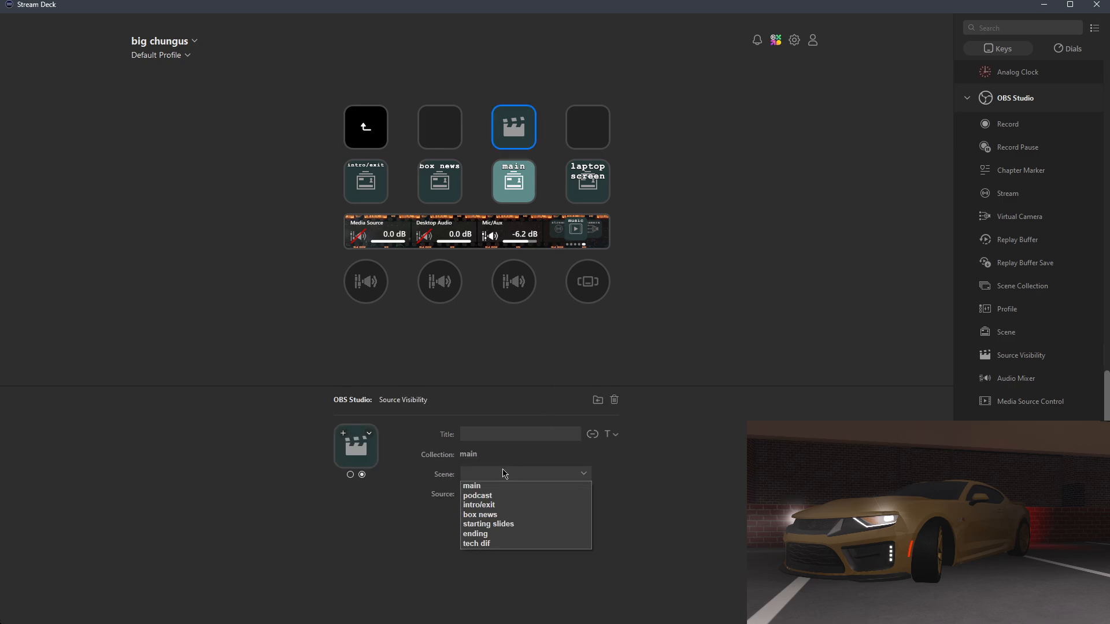
pyautogui.click(707, 456)
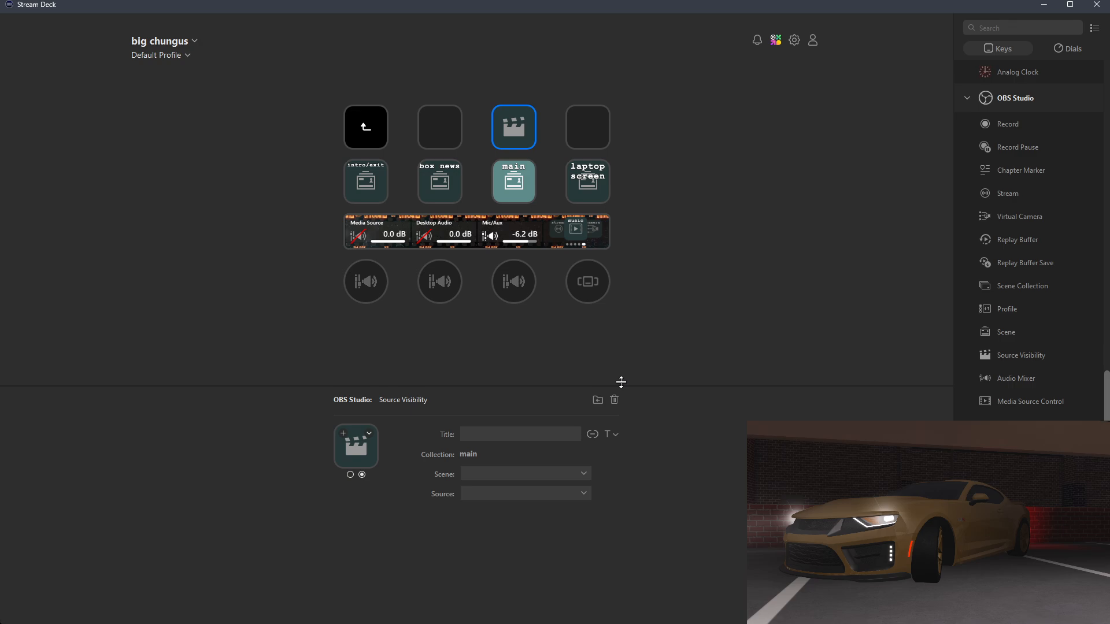
pyautogui.click(546, 475)
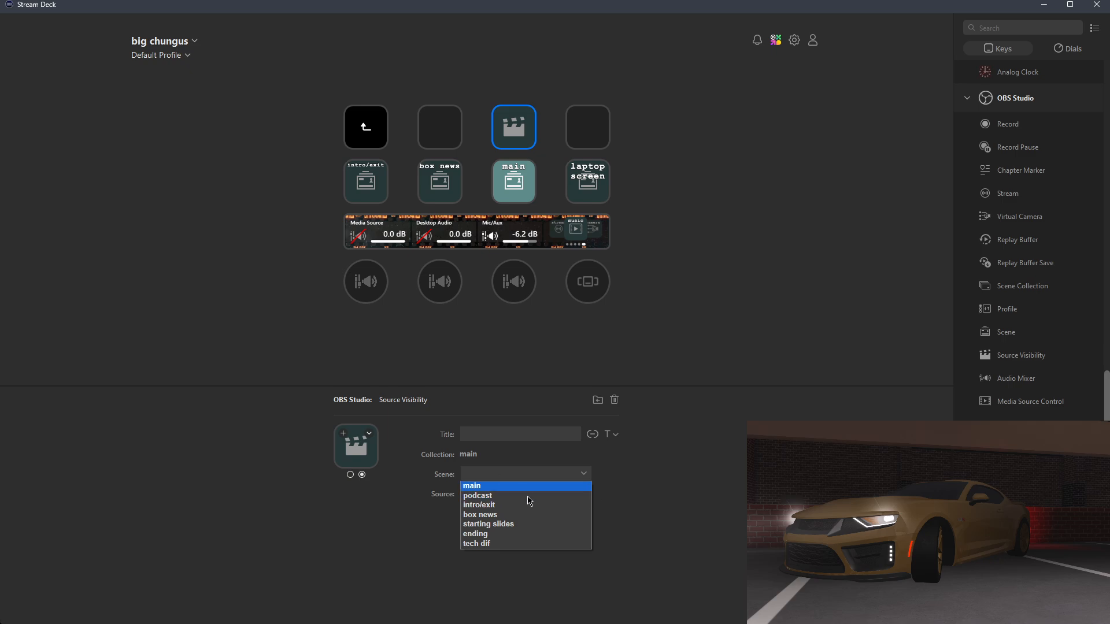
pyautogui.click(491, 486)
pyautogui.click(498, 495)
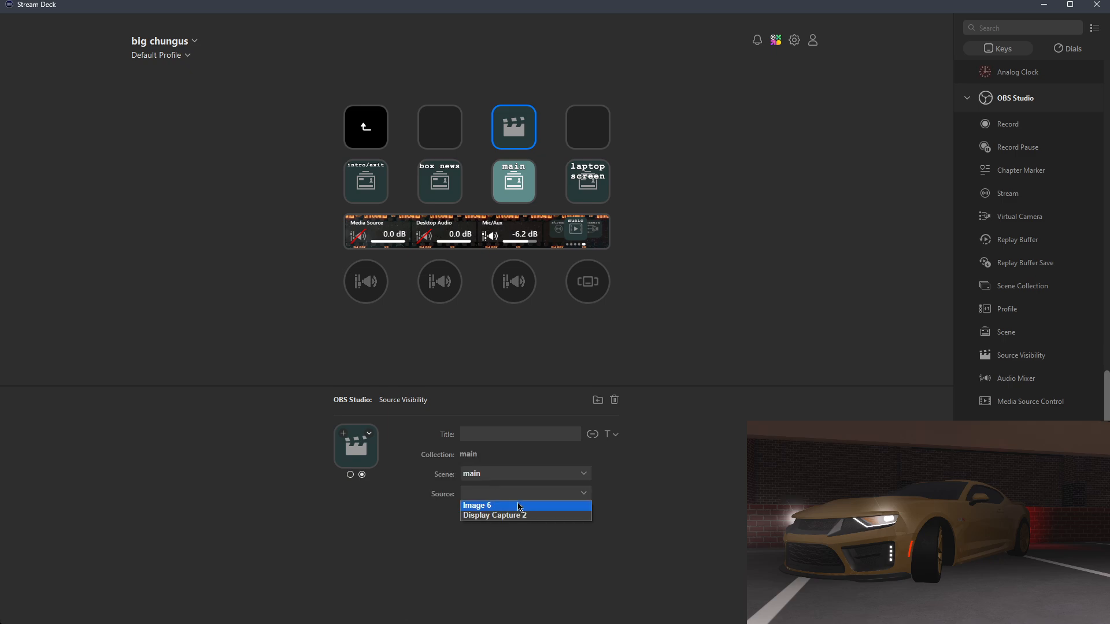
pyautogui.click(520, 505)
pyautogui.click(699, 346)
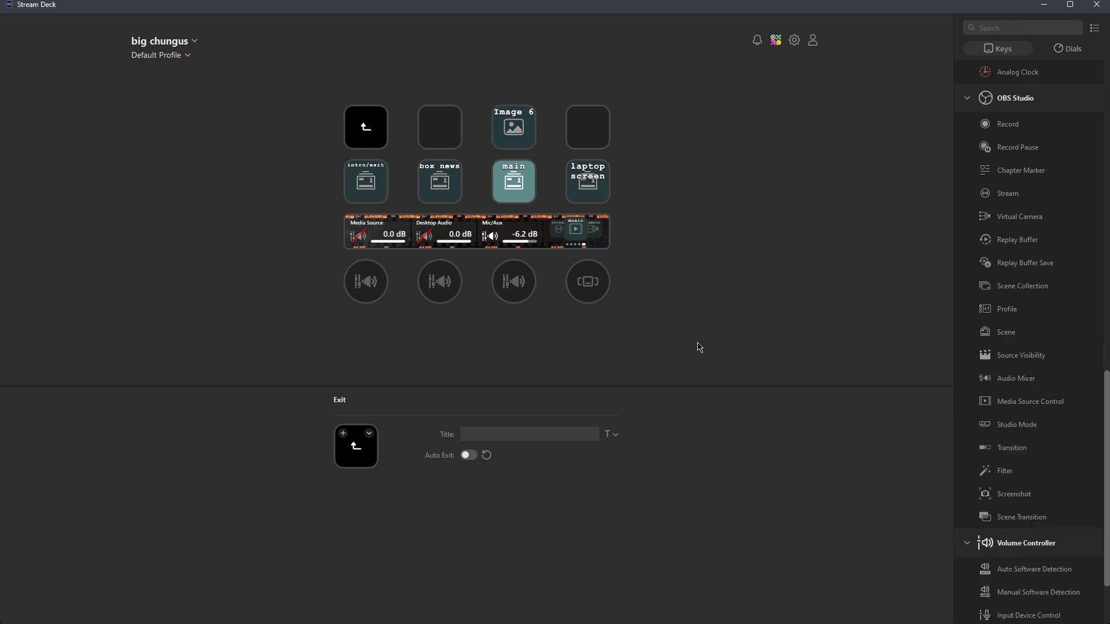
pyautogui.click(517, 128)
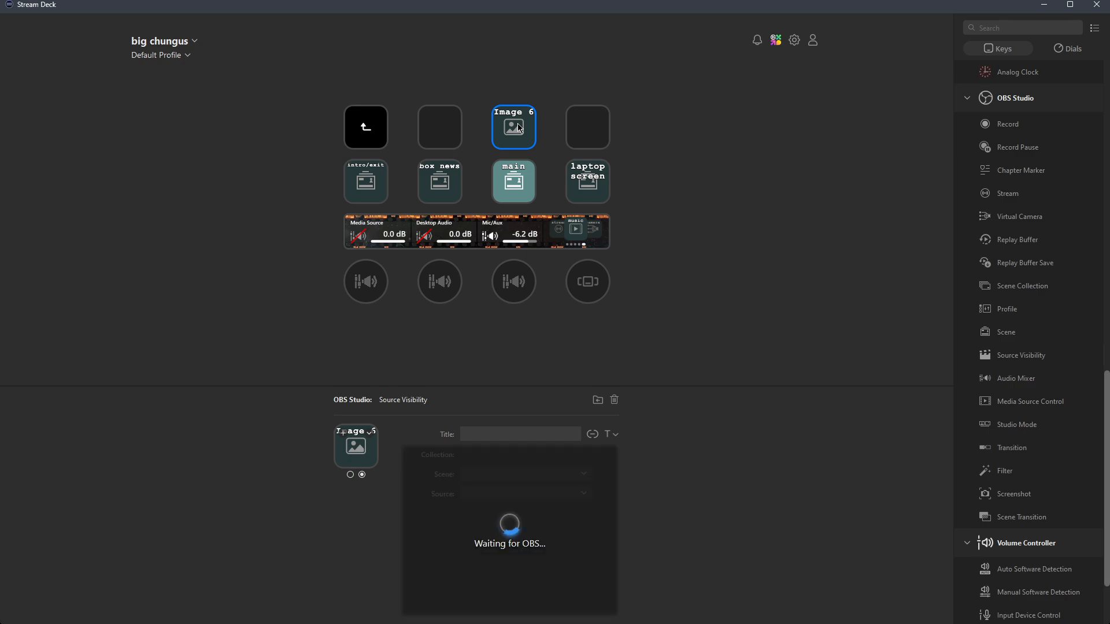
pyautogui.press('Delete')
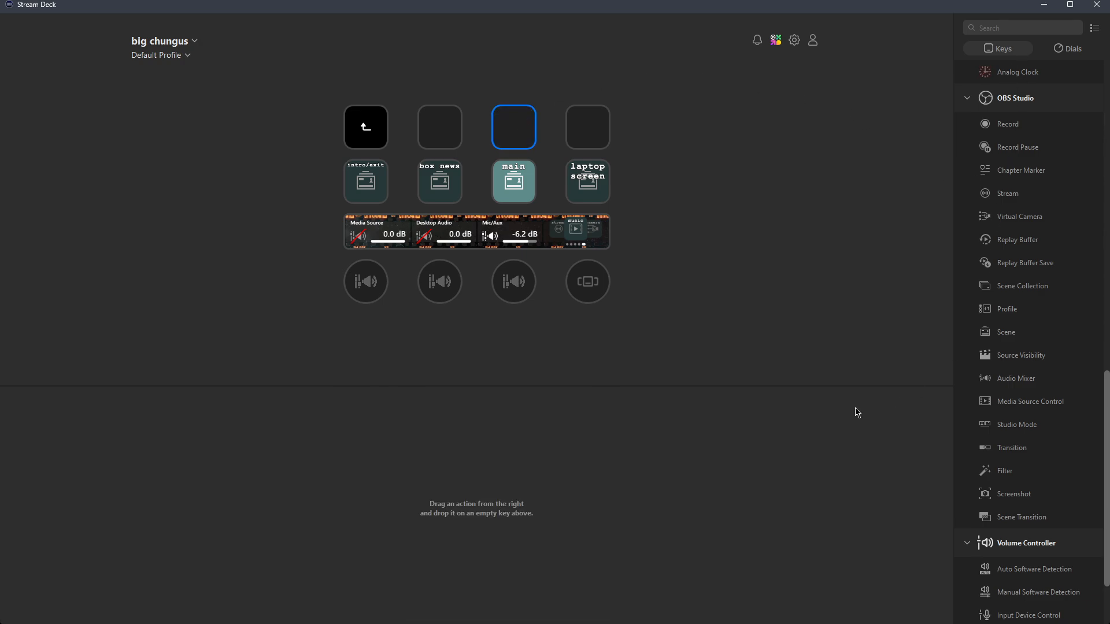
pyautogui.click(882, 289)
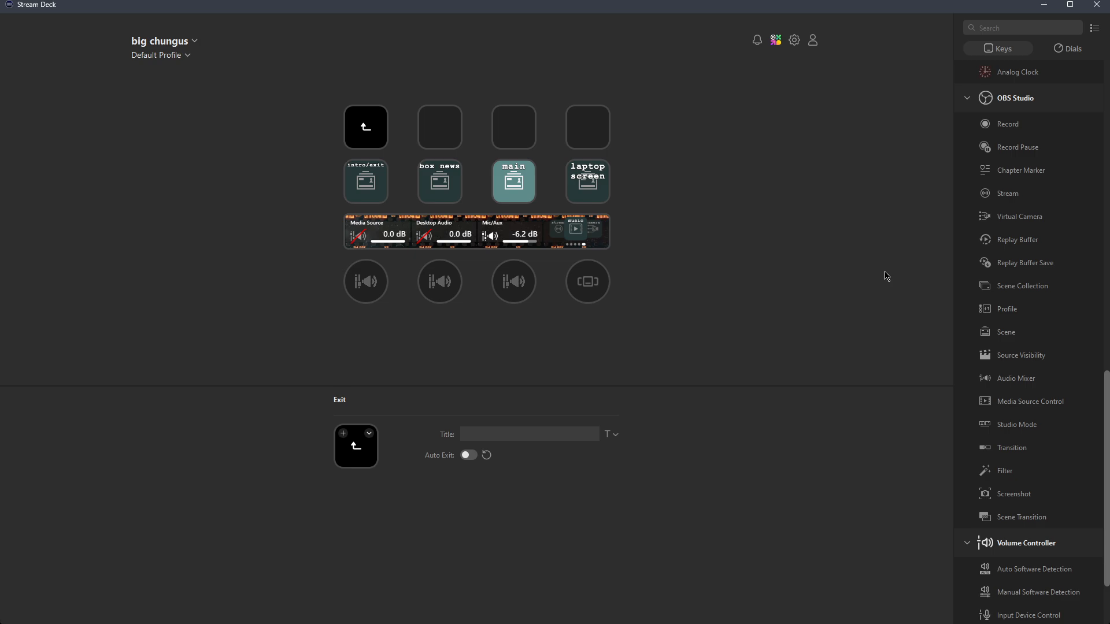